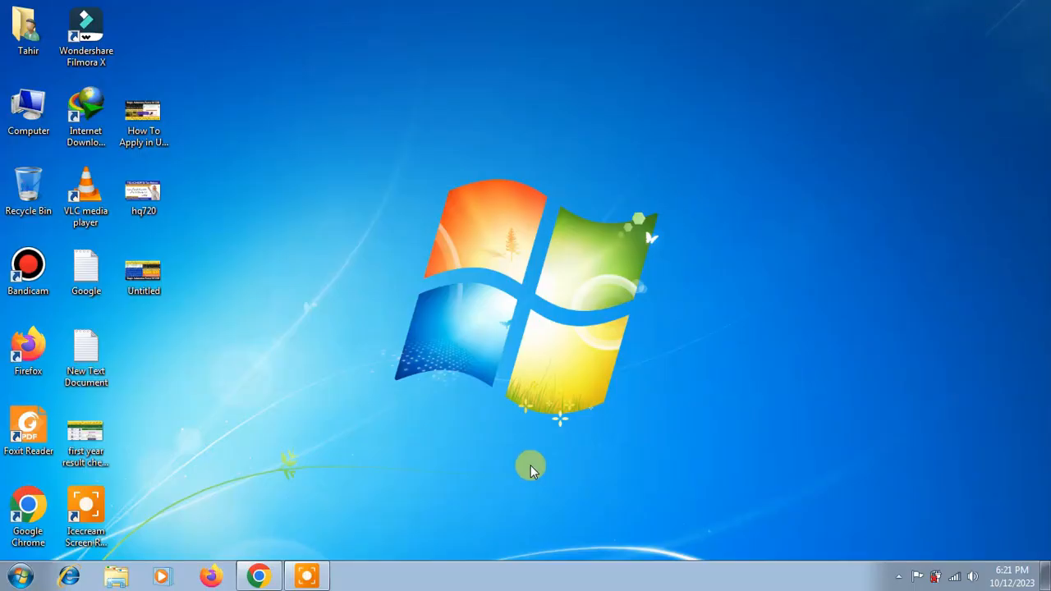
Switch to Chrome and log in to the FBR IRIS 2.0 portal with the prefilled credentials.
left_click(255, 577)
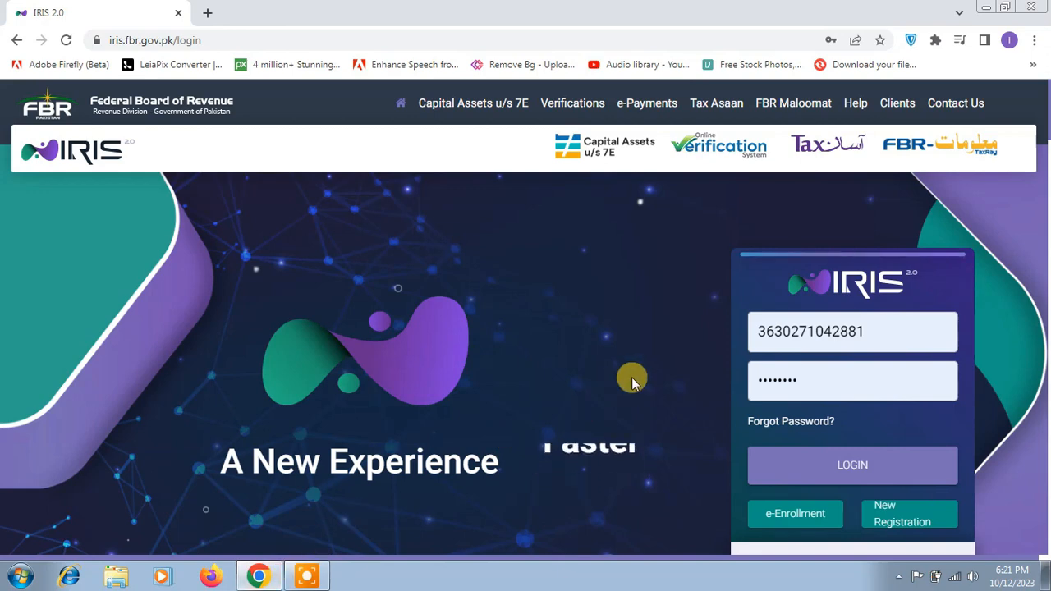
left_click(852, 468)
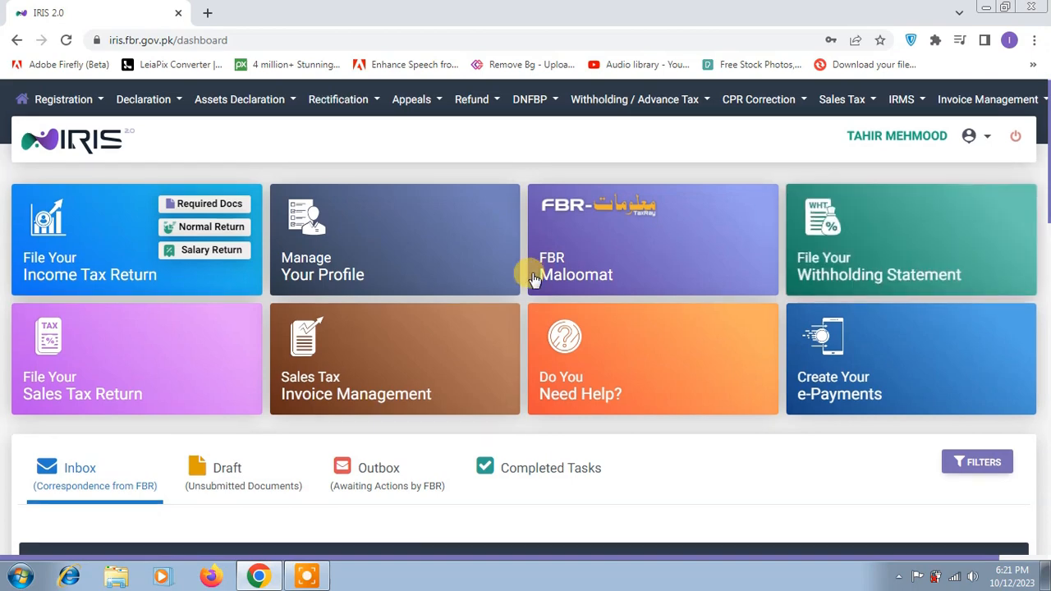
Review the completed declaration tasks on the dashboard.
scroll(533, 284, "down", 1)
left_click(535, 395)
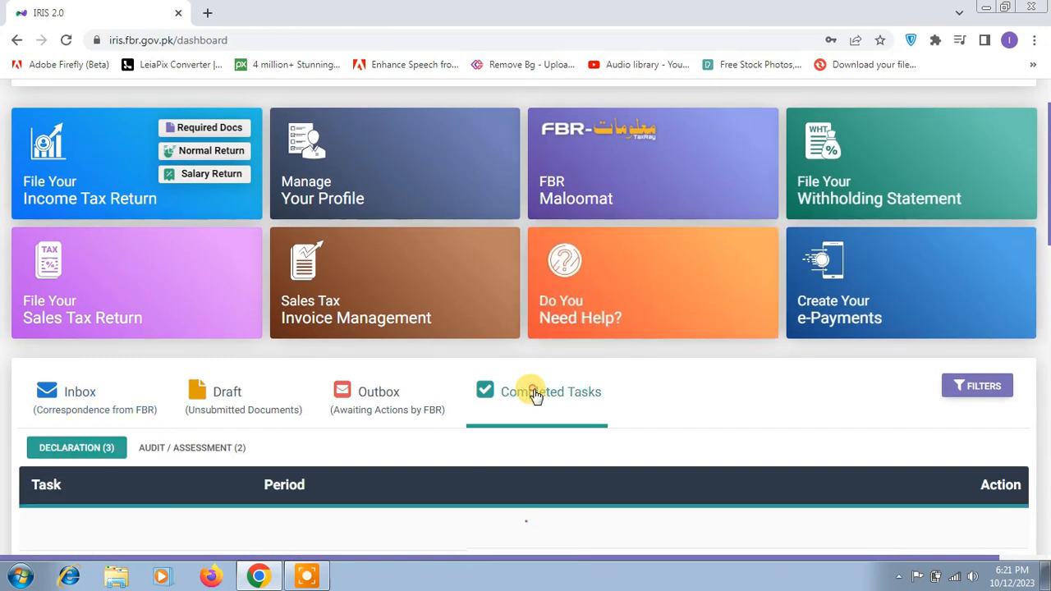
scroll(534, 394, "down", 2)
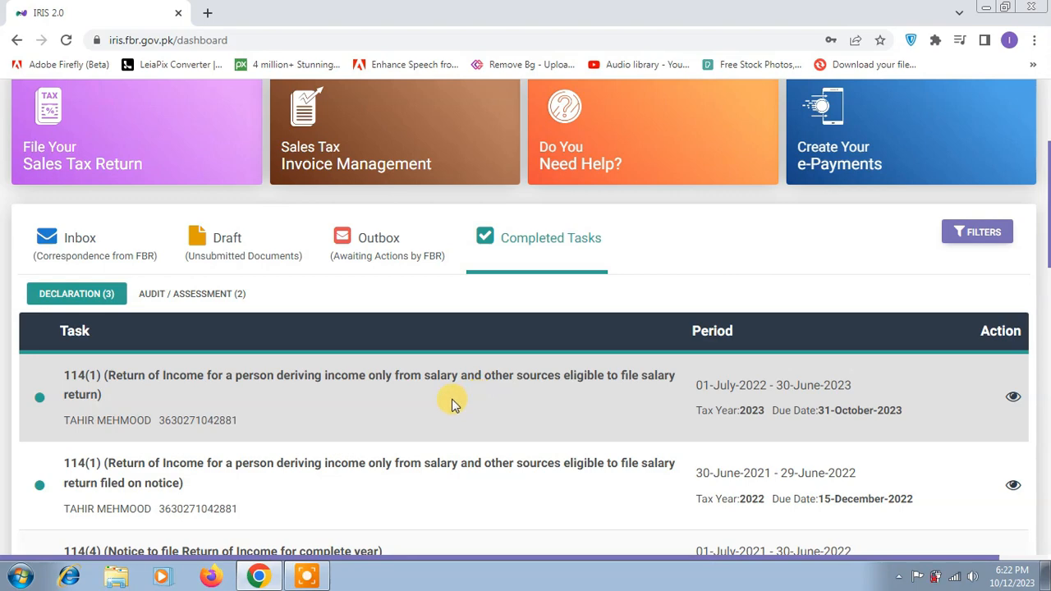
Start a revised Normal Return (Ind/Aop/Coy) for the tax period 01-JUL-2022 - 30-JUN-2023.
scroll(443, 403, "up", 3)
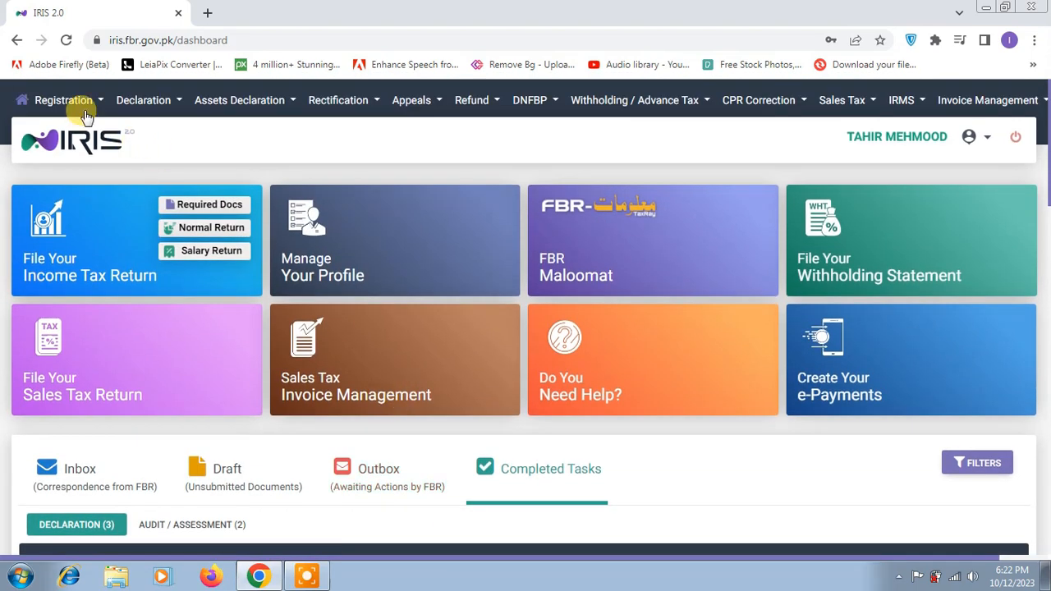
left_click(181, 105)
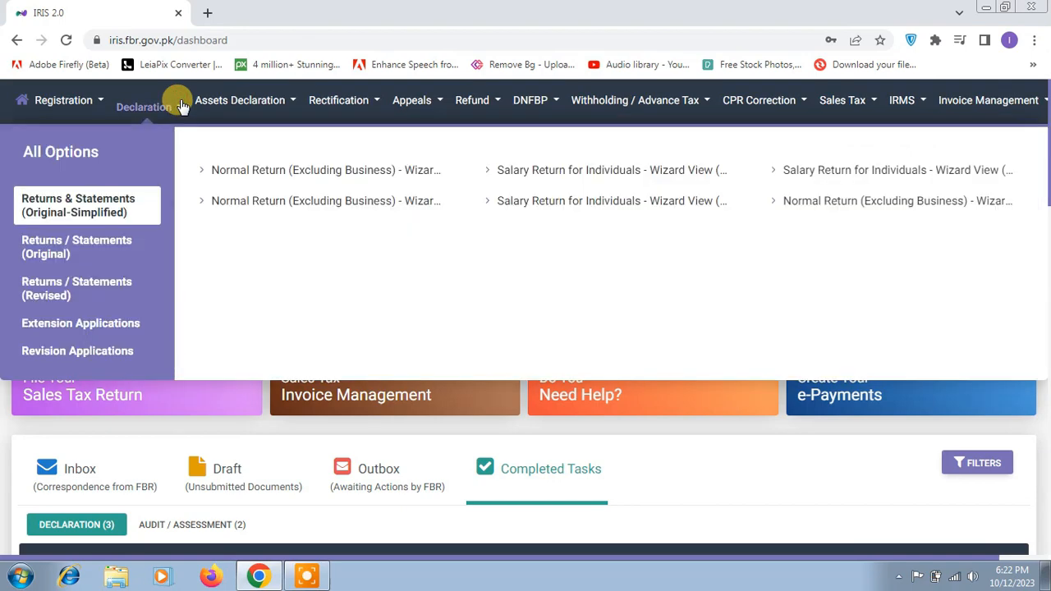
left_click(97, 300)
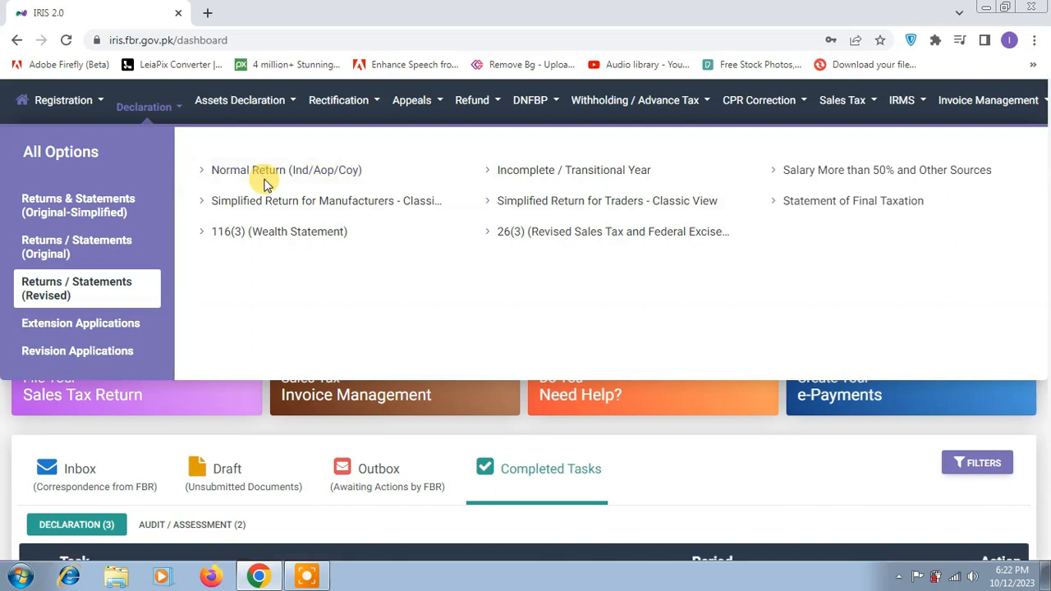
left_click(264, 182)
left_click(445, 342)
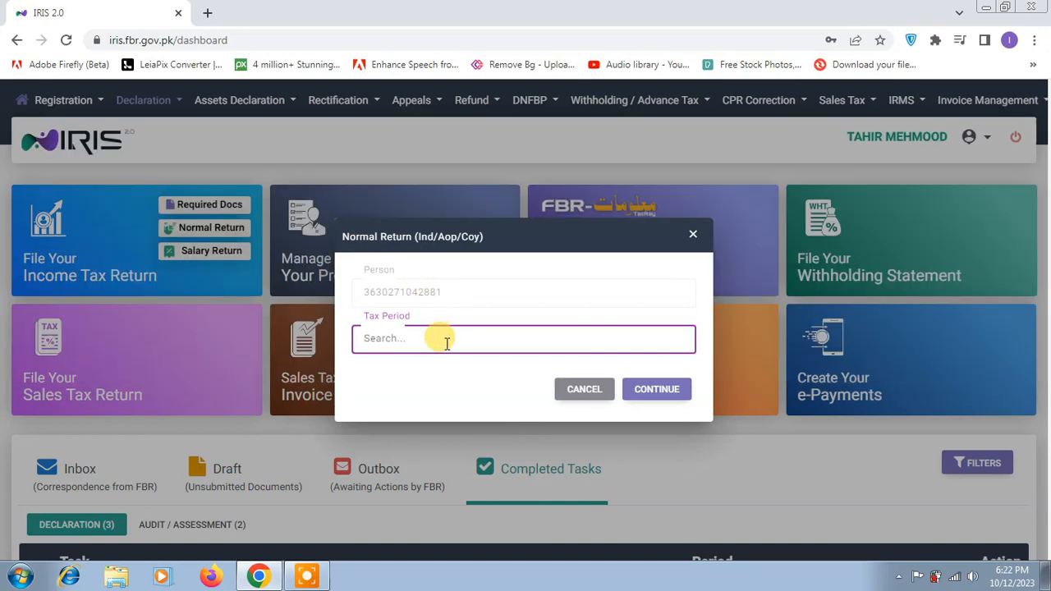
type("2023")
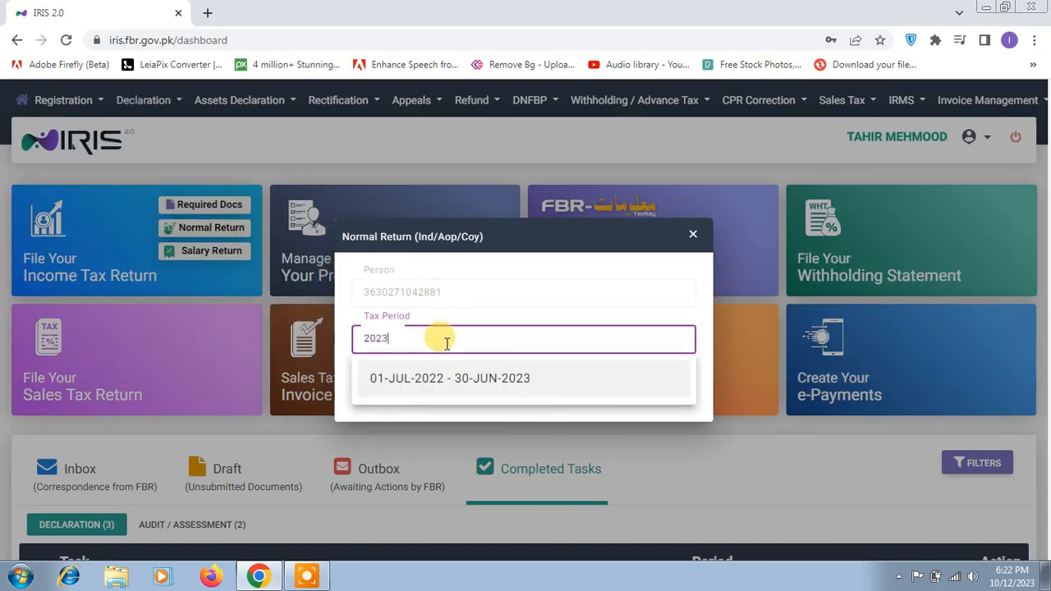
left_click(451, 377)
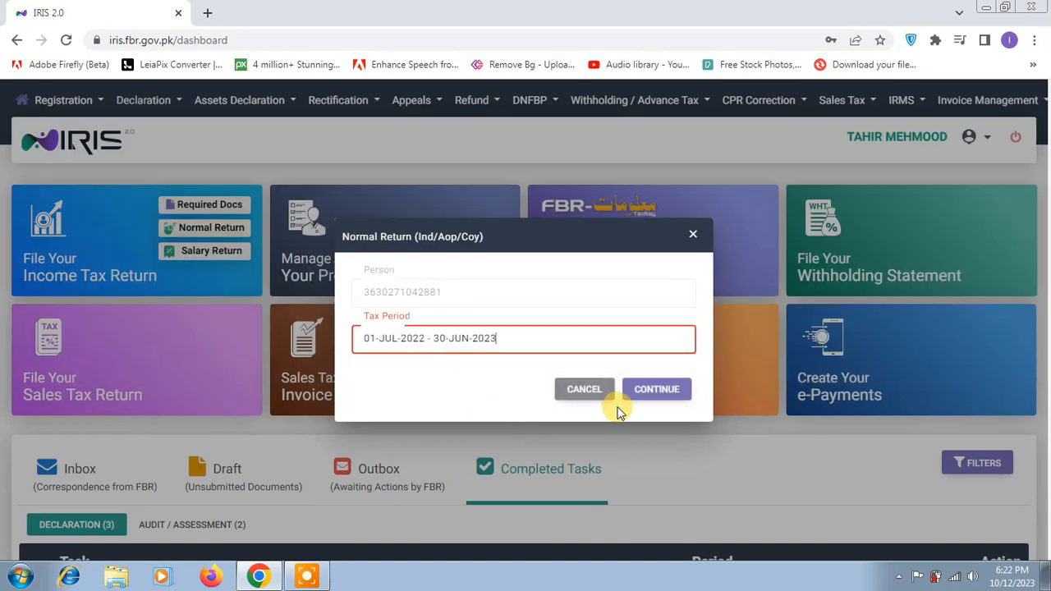
left_click(657, 391)
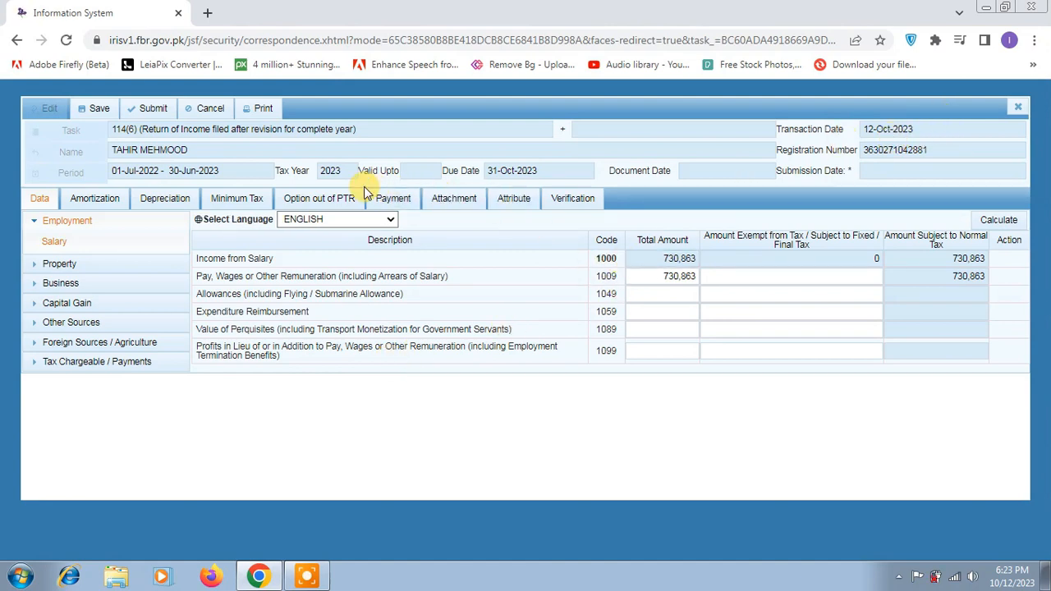
Set the total amount of Pay, Wages or Other Remuneration to 780,863 and recalculate the salary income.
left_click(674, 276)
left_click(758, 296)
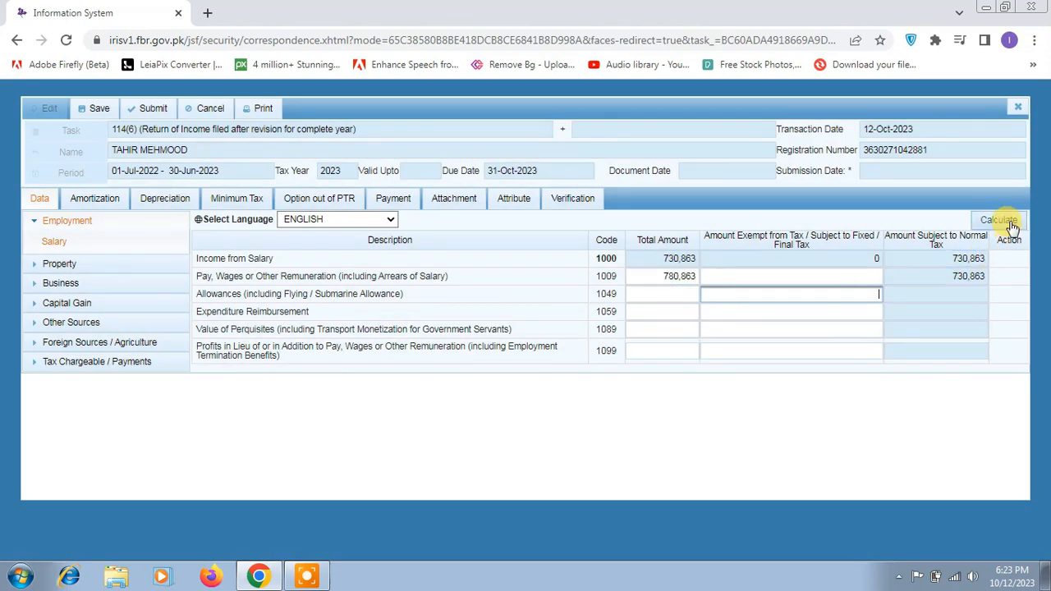
left_click(1010, 223)
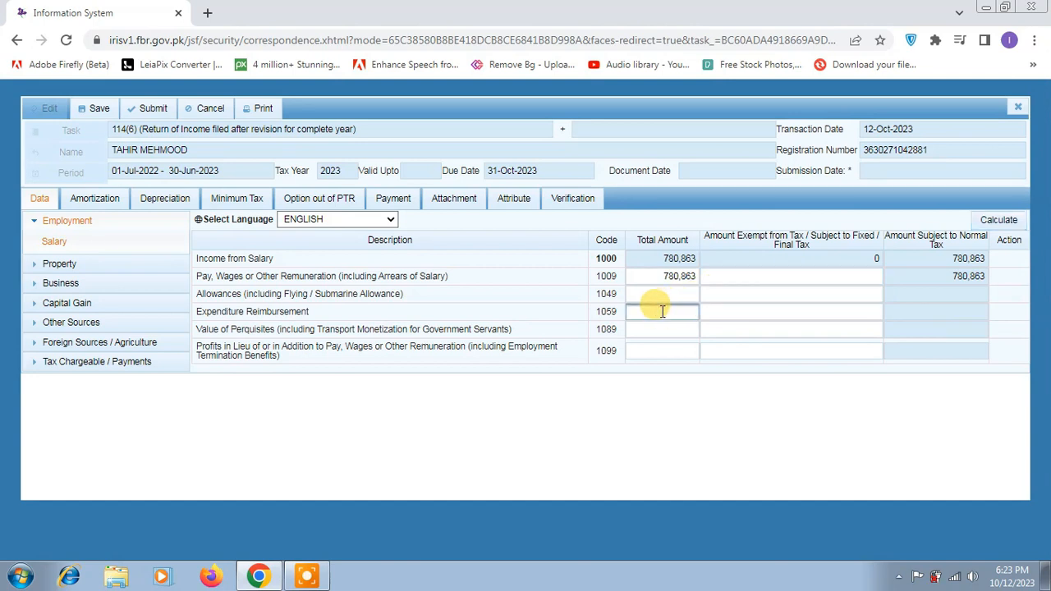
Enter 15,000 as the total Expenditure Reimbursement and recalculate the salary income.
type("000")
left_click(751, 309)
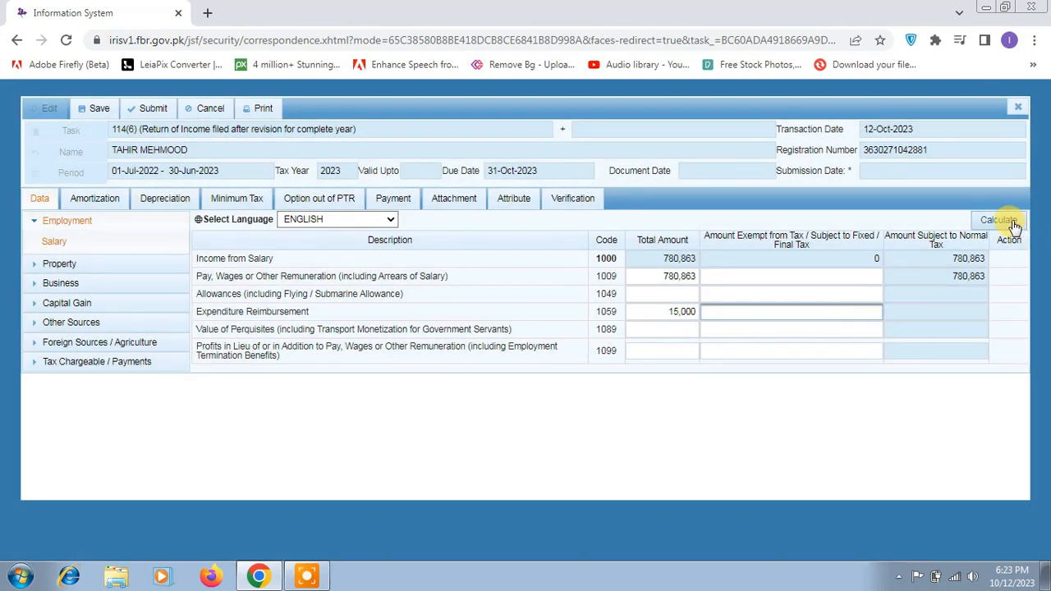
left_click(1013, 224)
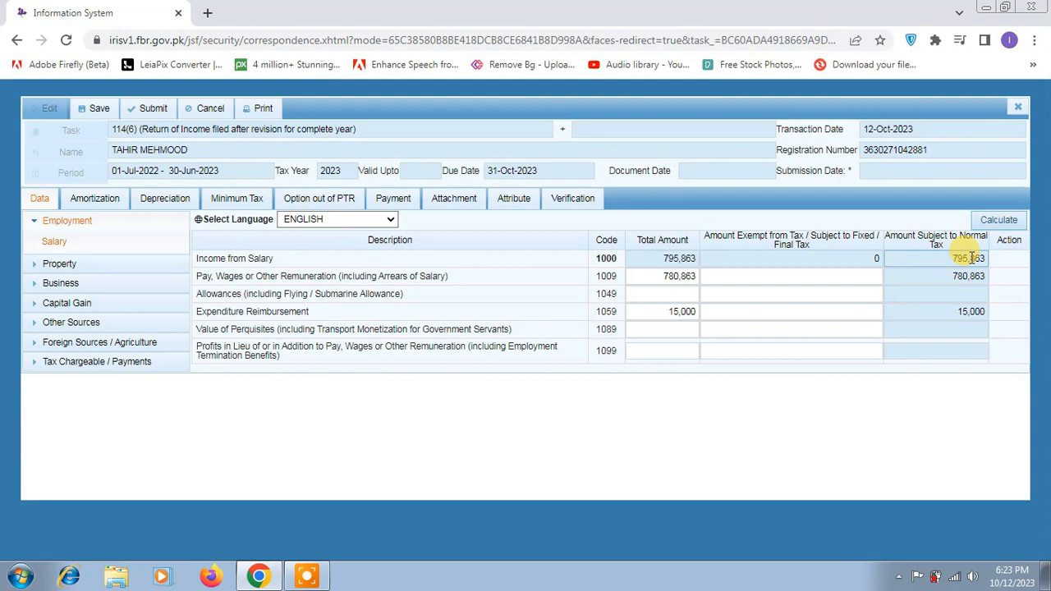
Examine the Receipts / Deductions entries for property income.
left_click(34, 265)
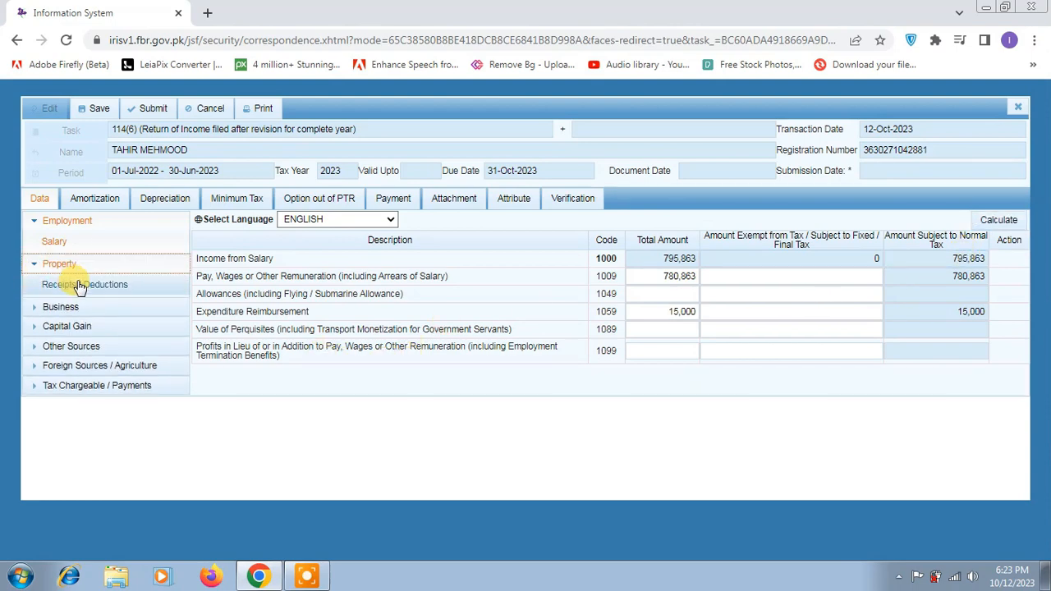
left_click(80, 285)
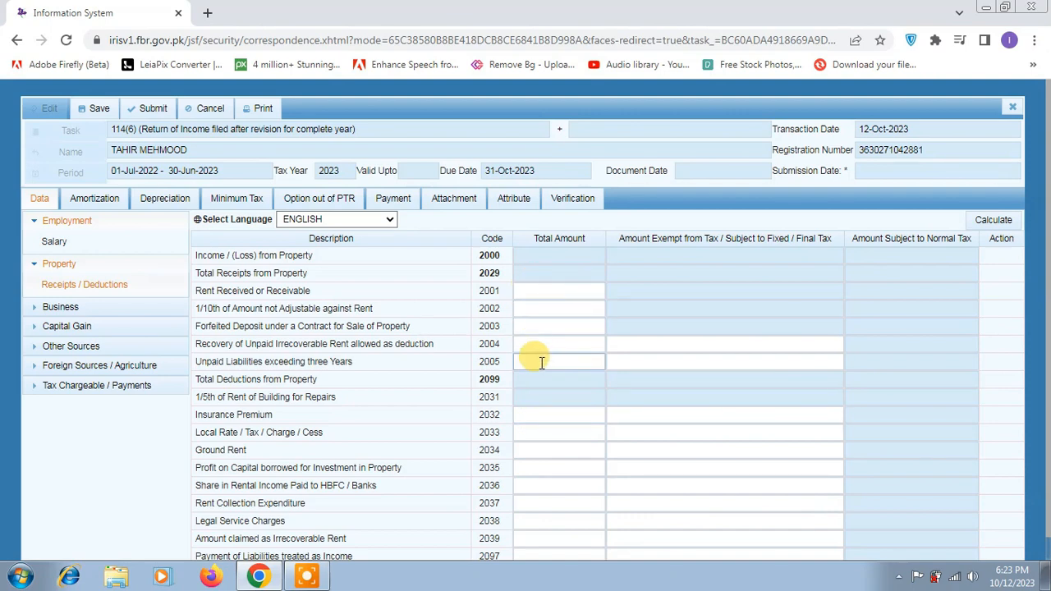
scroll(547, 361, "down", 1)
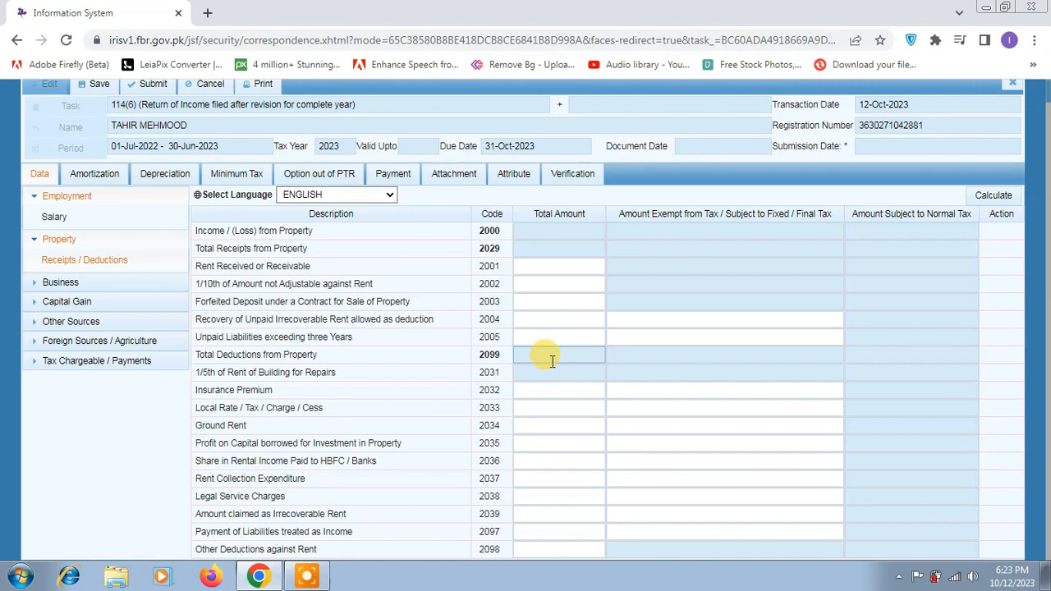
left_click(538, 430)
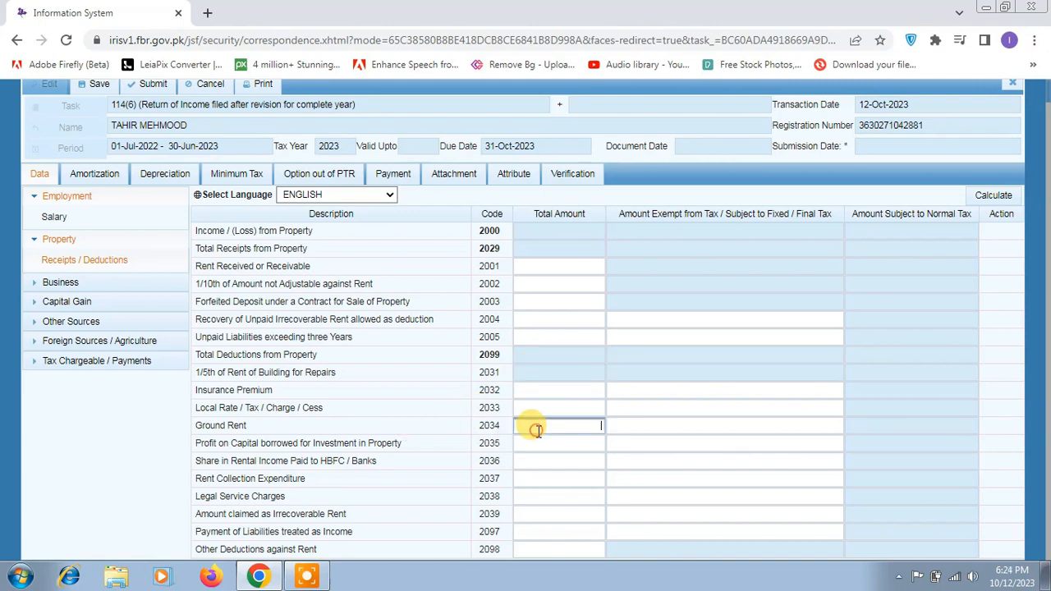
left_click(540, 441)
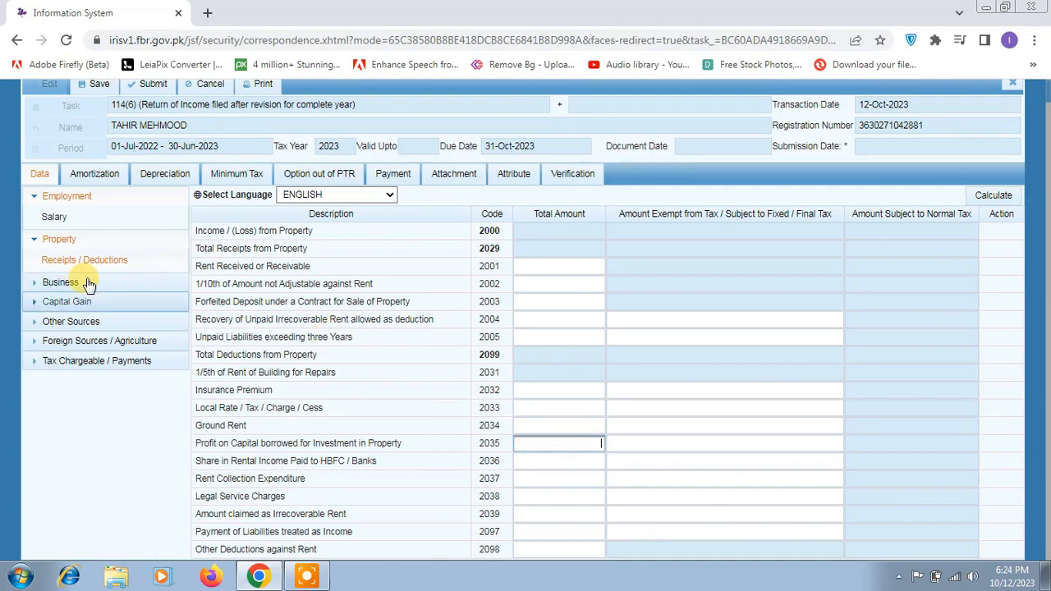
Look through the Other Sources section and the Foreign Sources income entries.
left_click(31, 240)
left_click(29, 199)
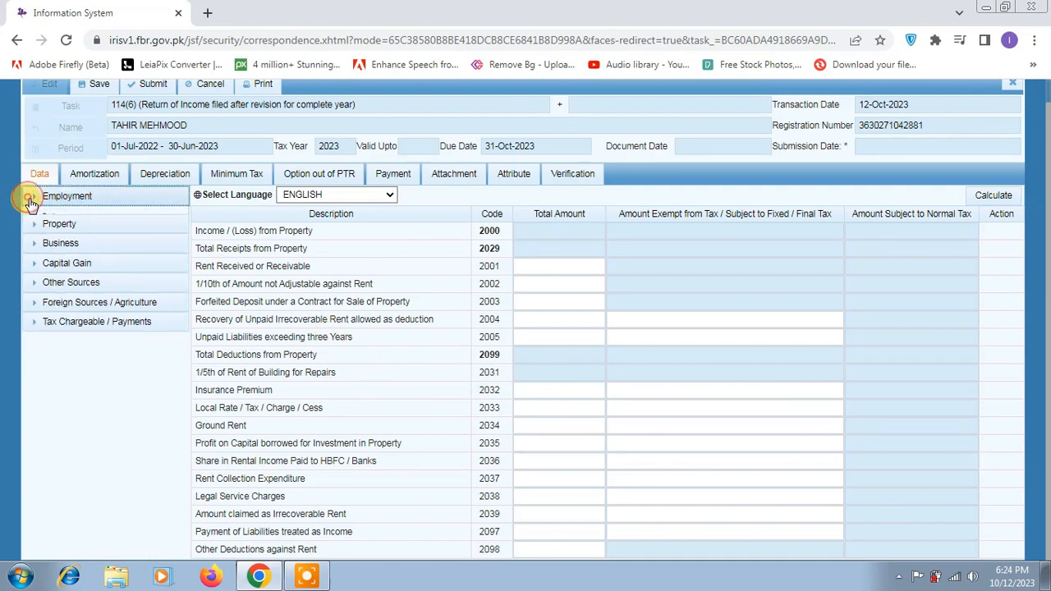
left_click(36, 278)
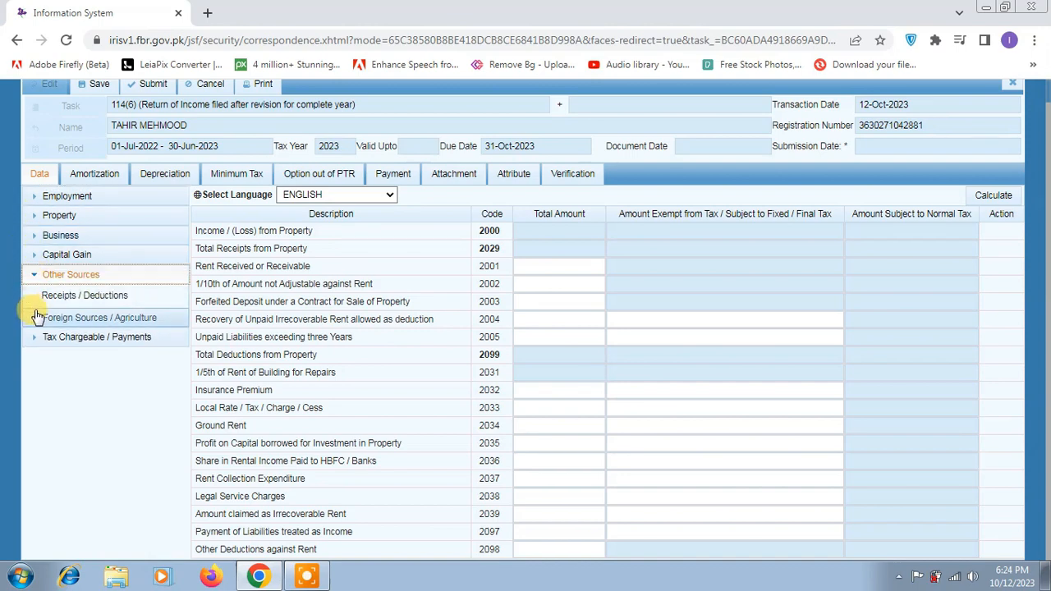
left_click(30, 276)
left_click(33, 295)
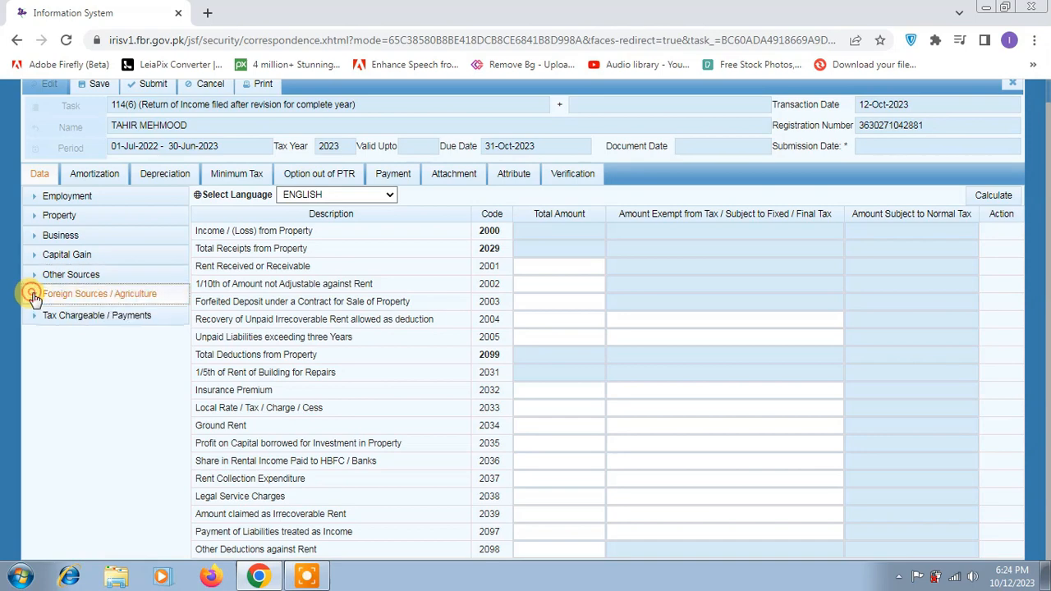
left_click(56, 314)
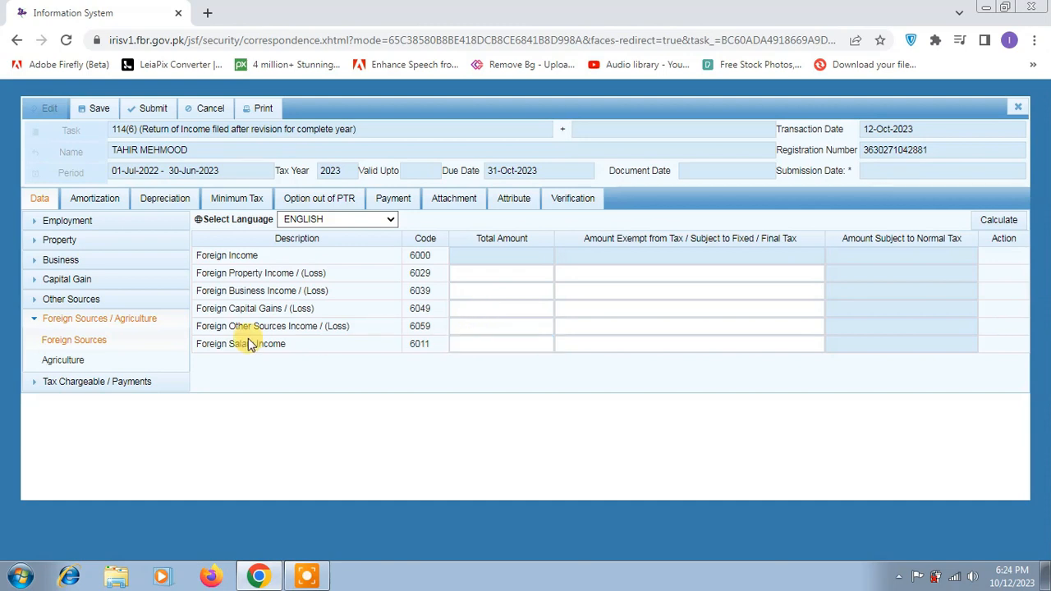
left_click(33, 323)
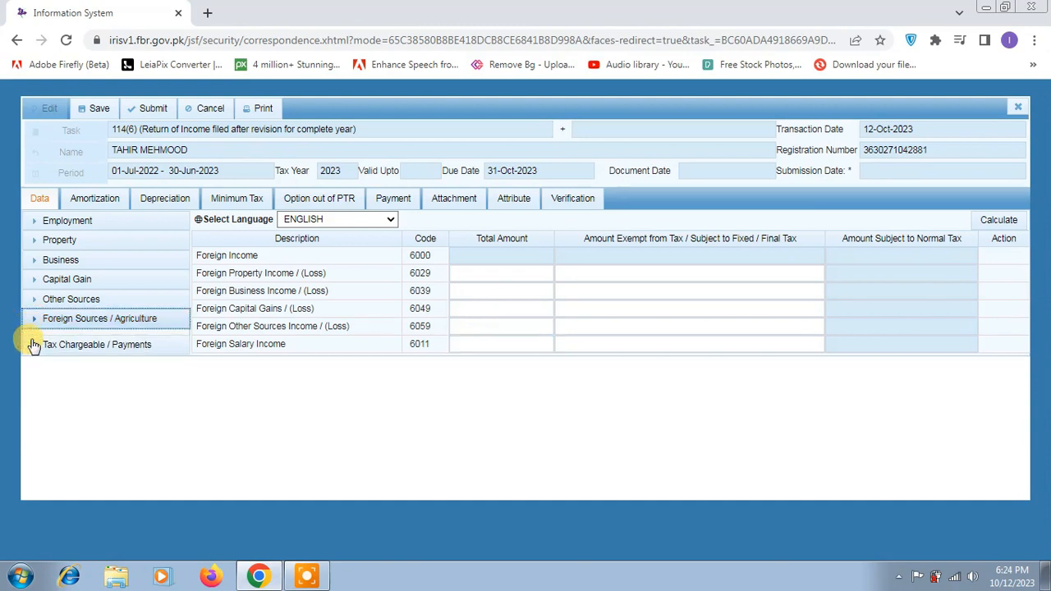
Check the Tax Chargeable and Tax Reductions entries under Tax Chargeable / Payments.
left_click(33, 340)
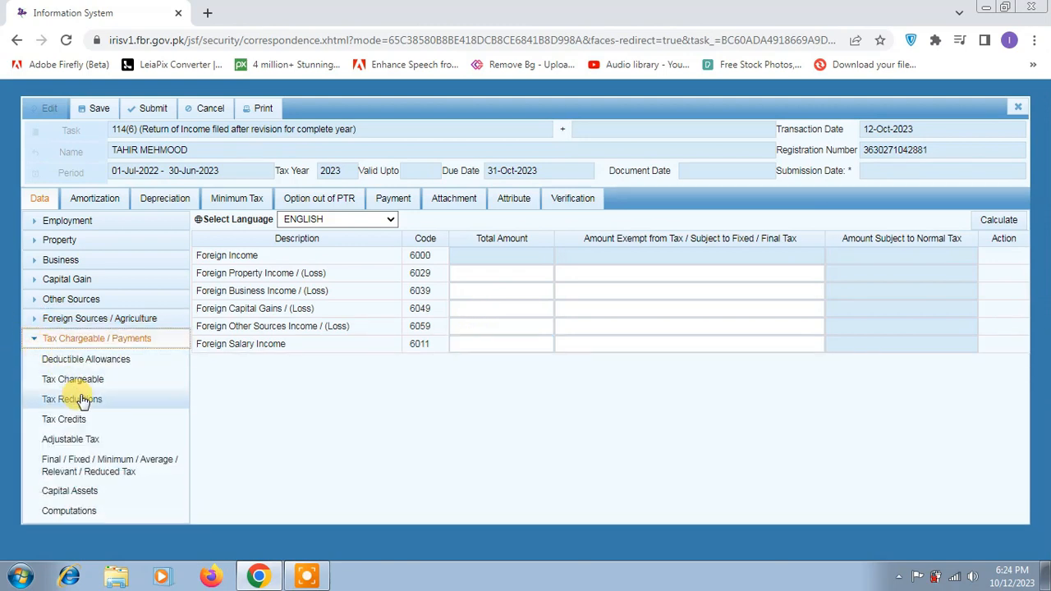
left_click(78, 379)
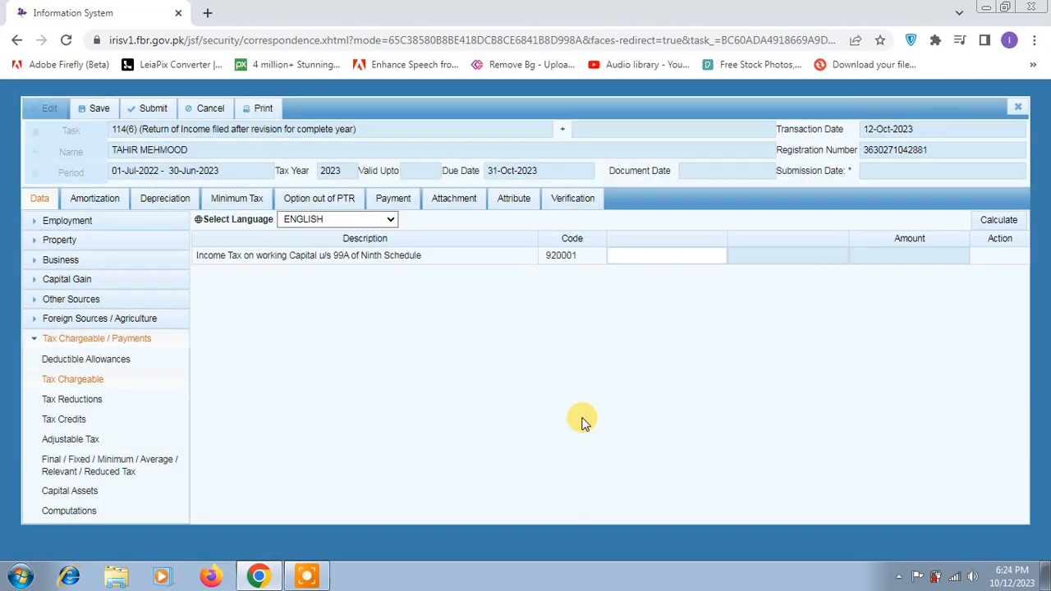
left_click(85, 399)
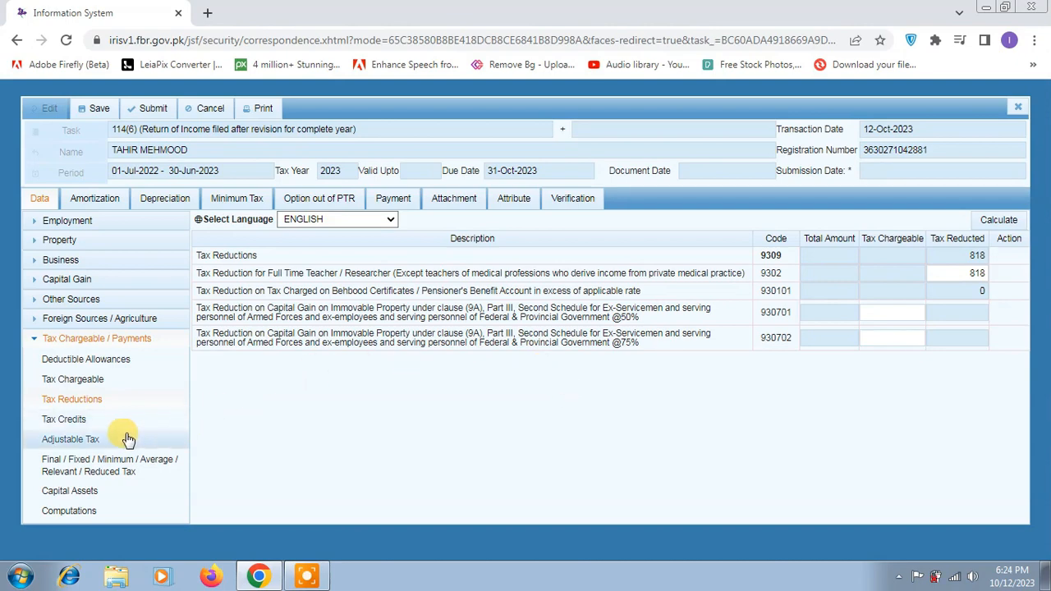
Examine the Adjustable Tax entries, including the tax deducted on the cellphone bill.
left_click(92, 440)
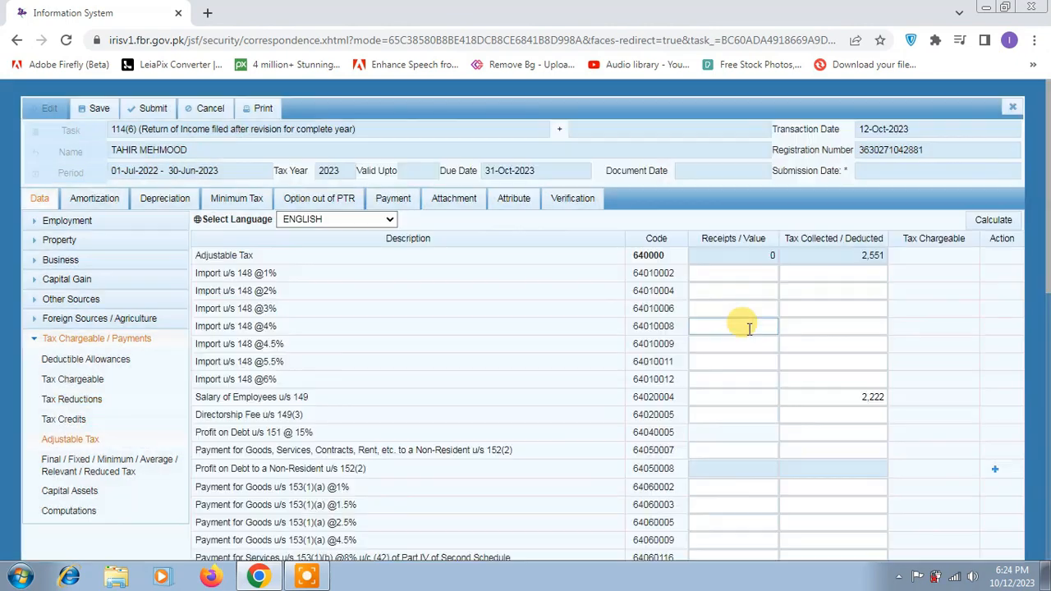
scroll(774, 370, "down", 5)
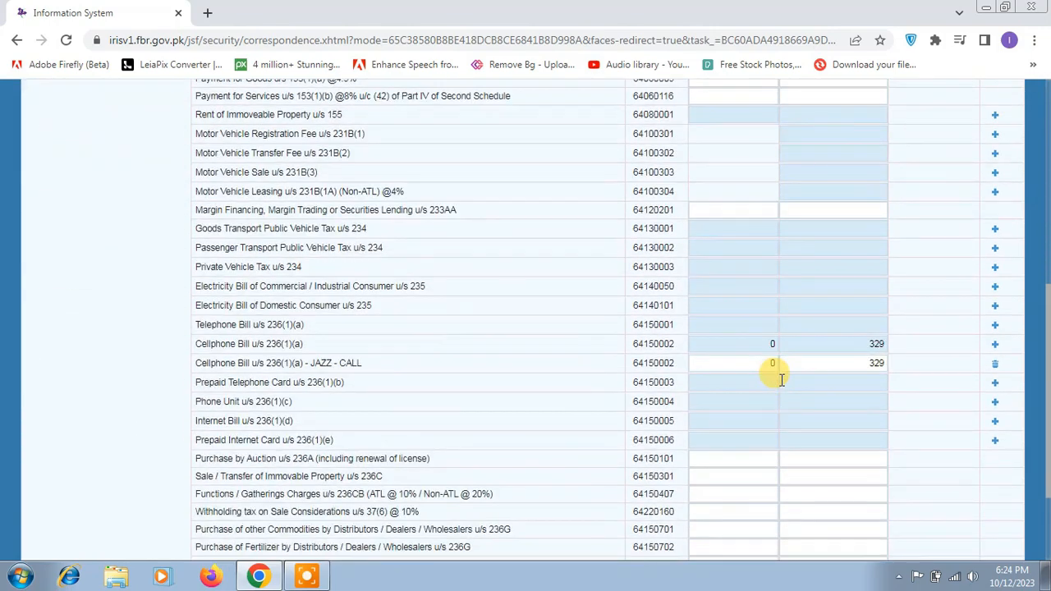
left_click_drag(858, 345, 877, 345)
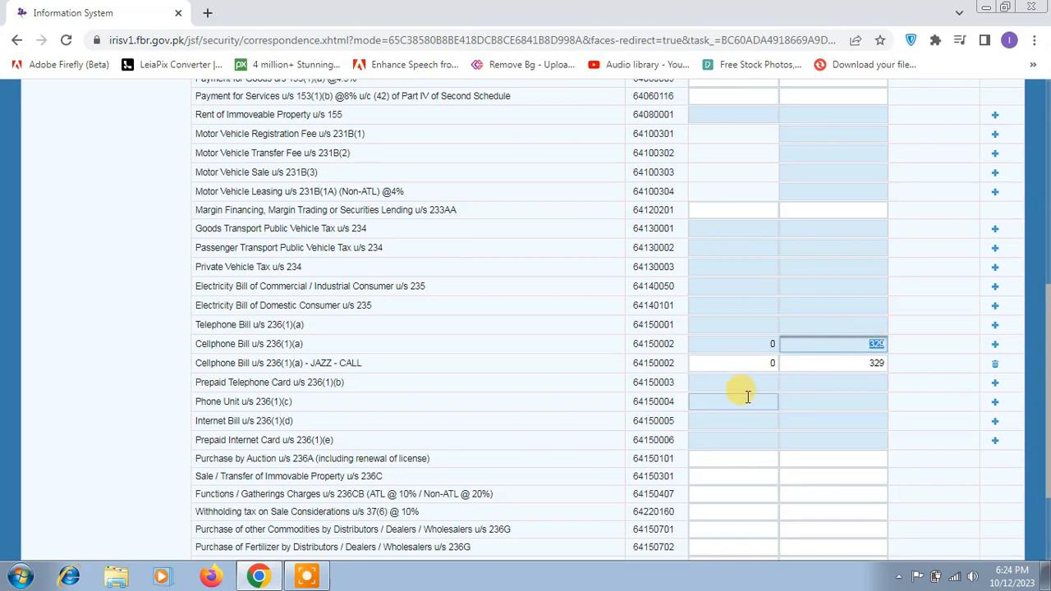
left_click(871, 380)
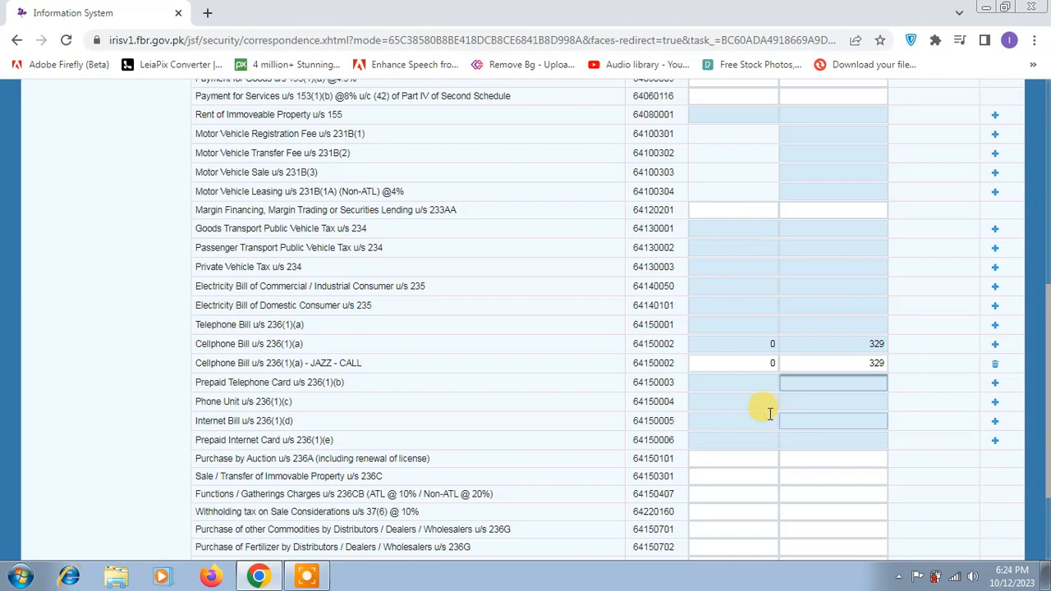
scroll(206, 353, "up", 3)
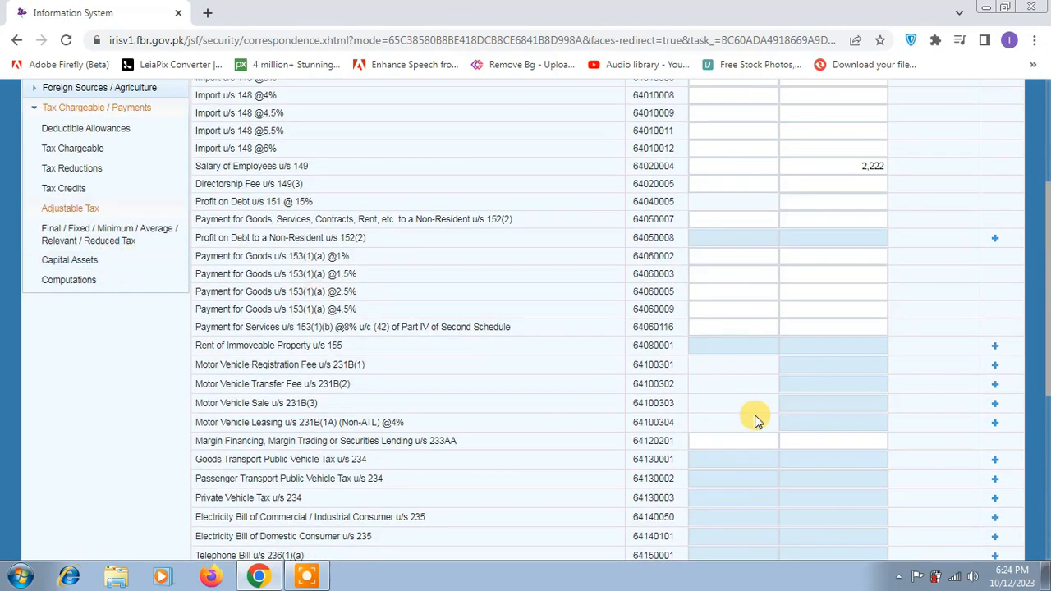
View the Final / Fixed / Minimum / Average / Relevant / Reduced Tax entries.
left_click(99, 238)
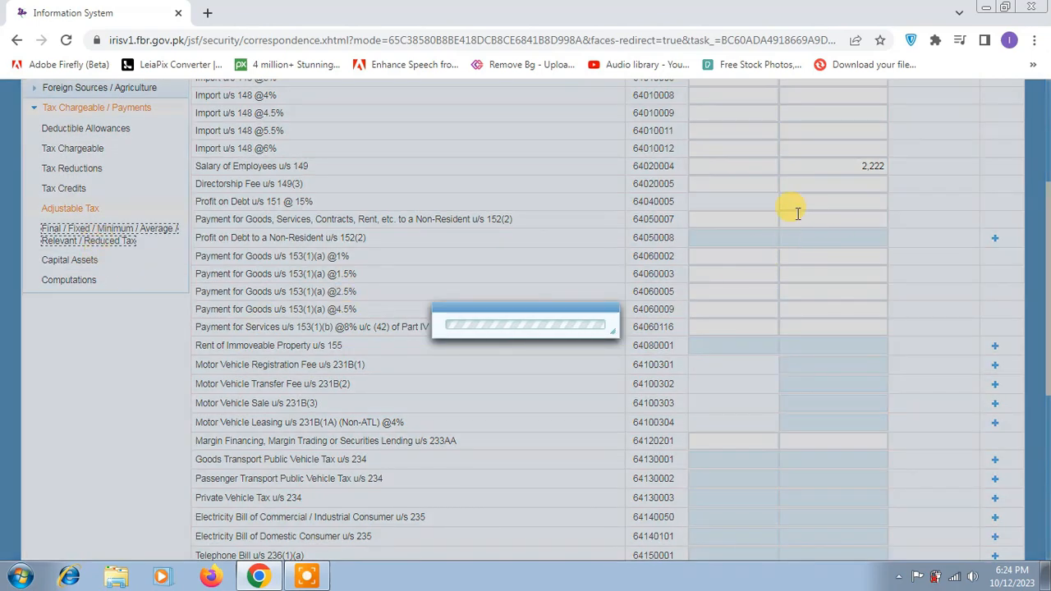
scroll(796, 329, "up", 3)
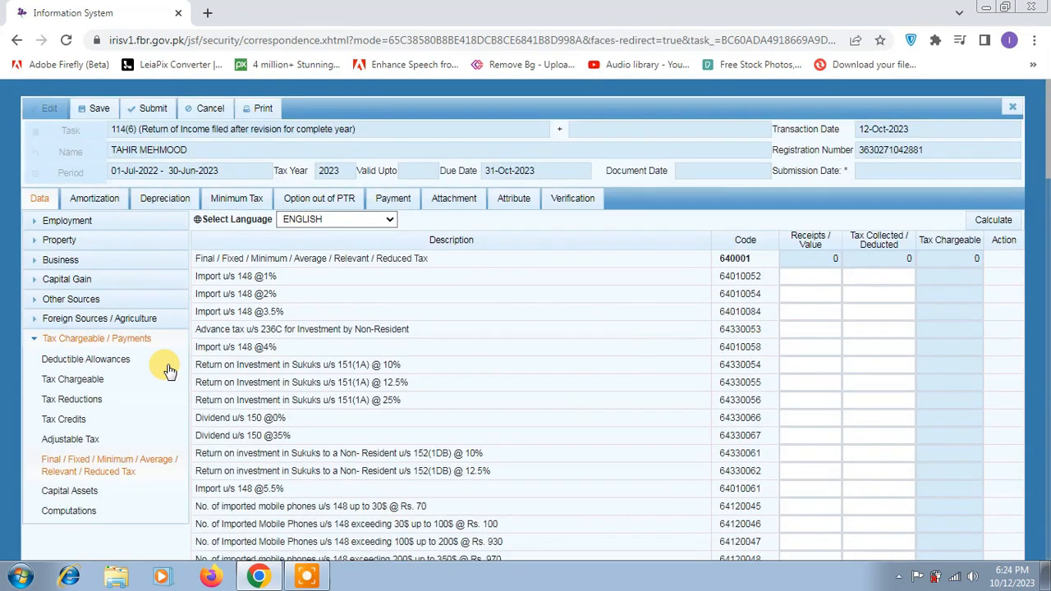
View the Capital Assets entries and the Computations section under Tax Chargeable / Payments.
scroll(112, 399, "down", 1)
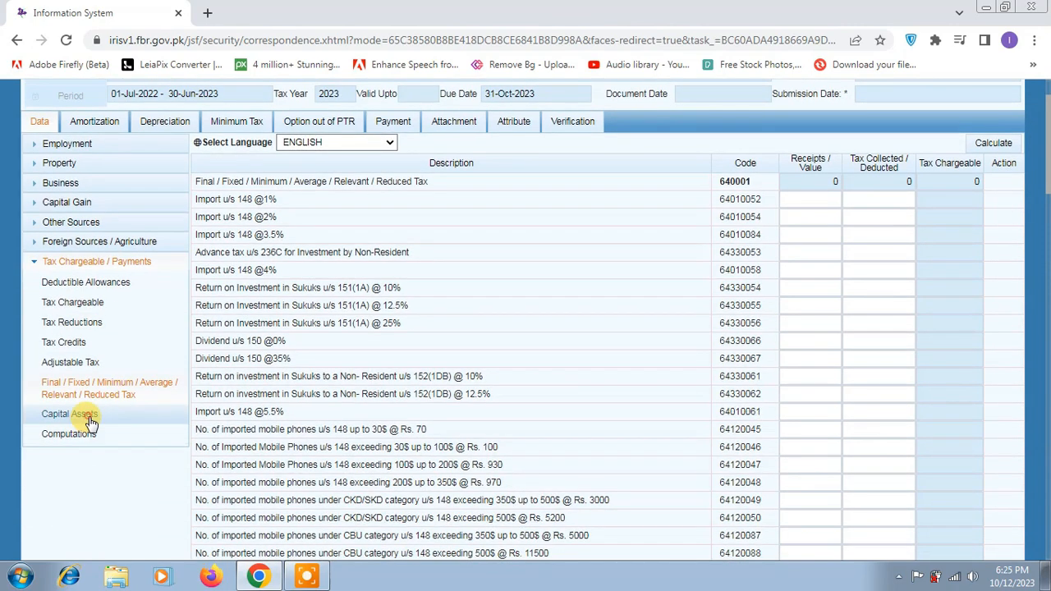
left_click(90, 422)
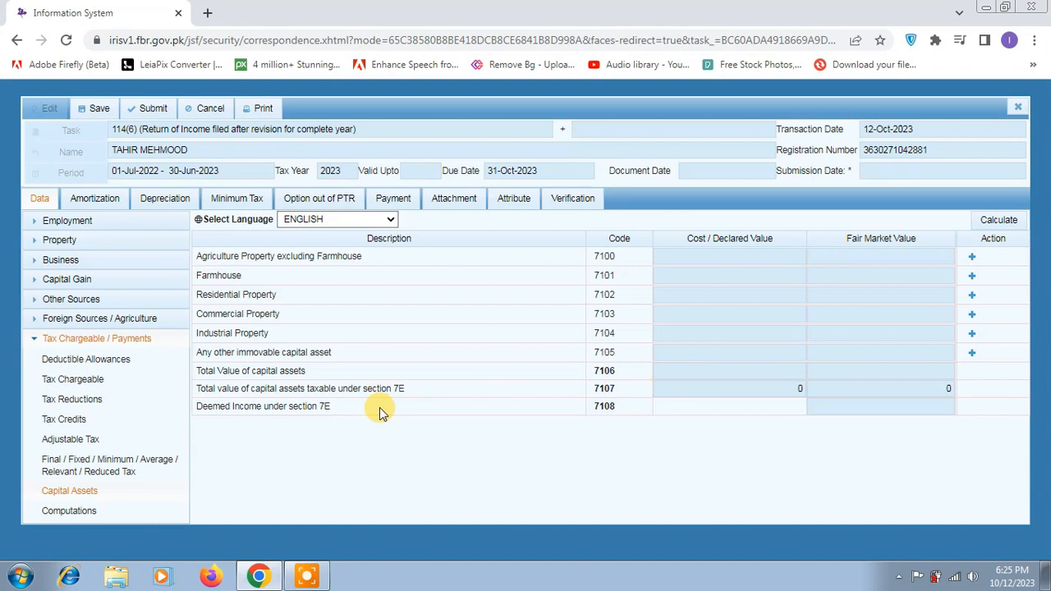
left_click(80, 510)
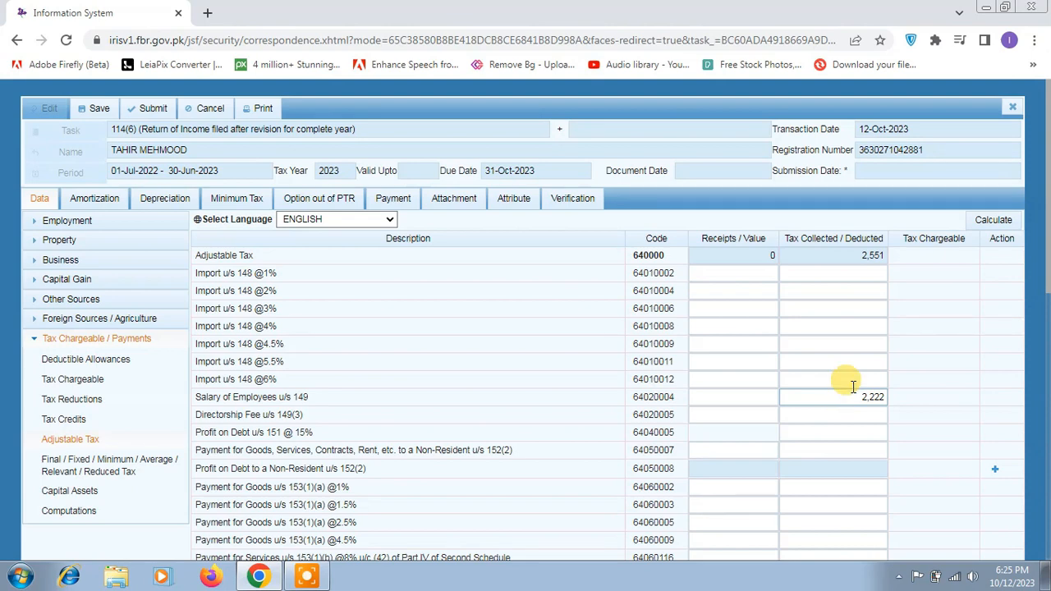
Review the Adjustable Tax list, from the salary tax under section 149 down to the cellphone bill and remaining withholding entries.
left_click(763, 444)
scroll(763, 443, "down", 3)
left_click(763, 441)
left_click(818, 423)
scroll(817, 417, "down", 2)
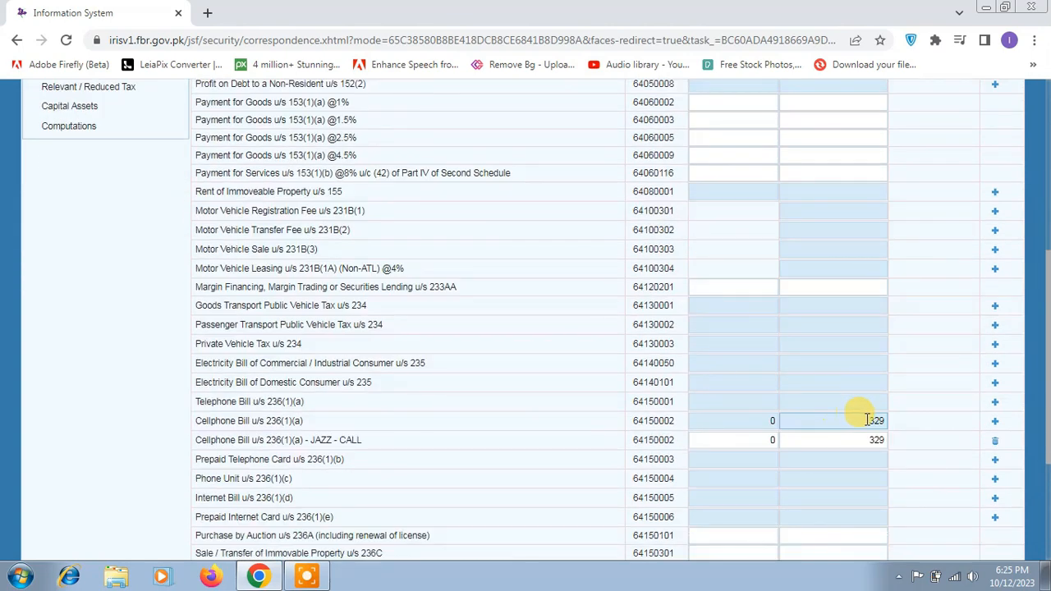
scroll(944, 470, "up", 5)
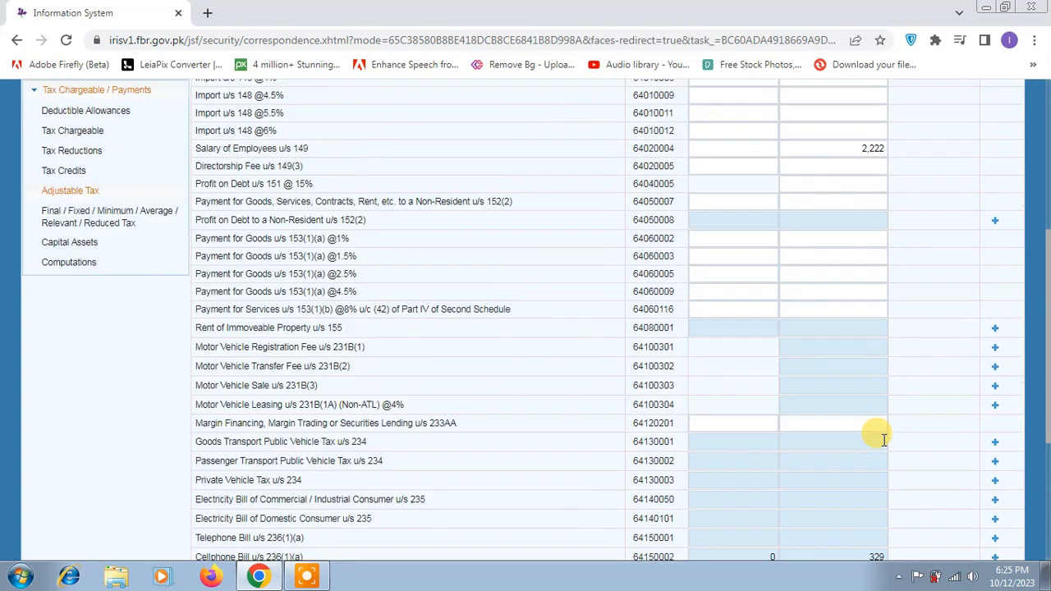
scroll(866, 345, "down", 8)
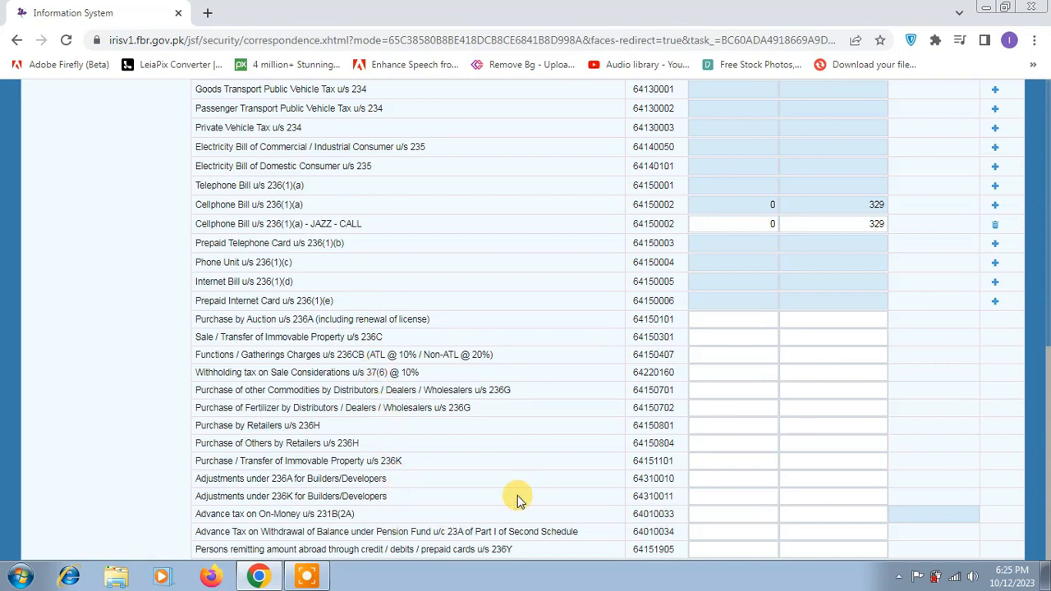
scroll(797, 464, "up", 6)
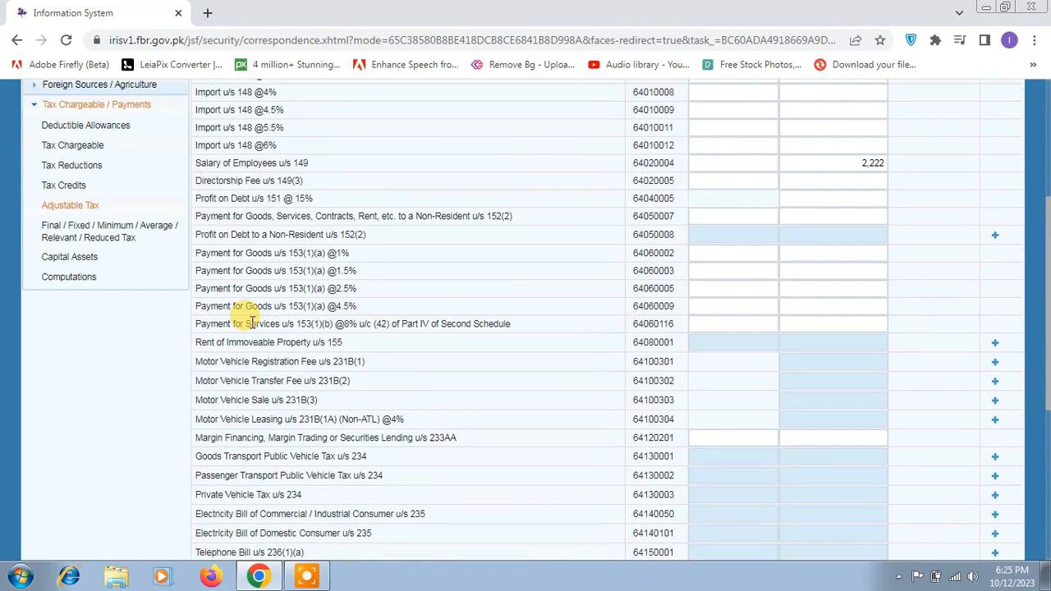
scroll(345, 399, "up", 2)
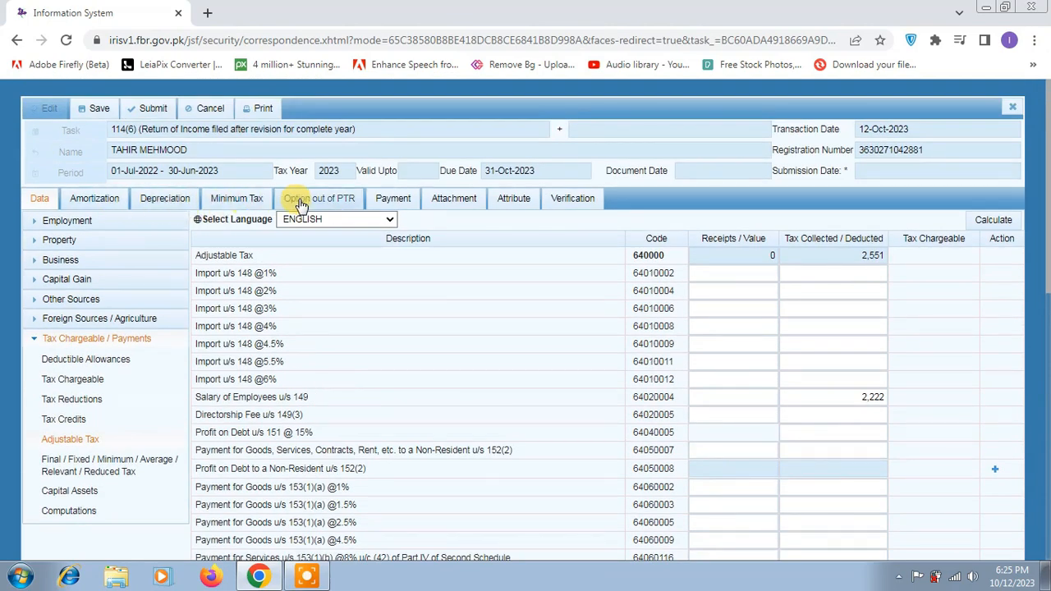
Look at the attachment form for the Reason for Revision document and its file chooser, closing both without attaching a file.
left_click(466, 204)
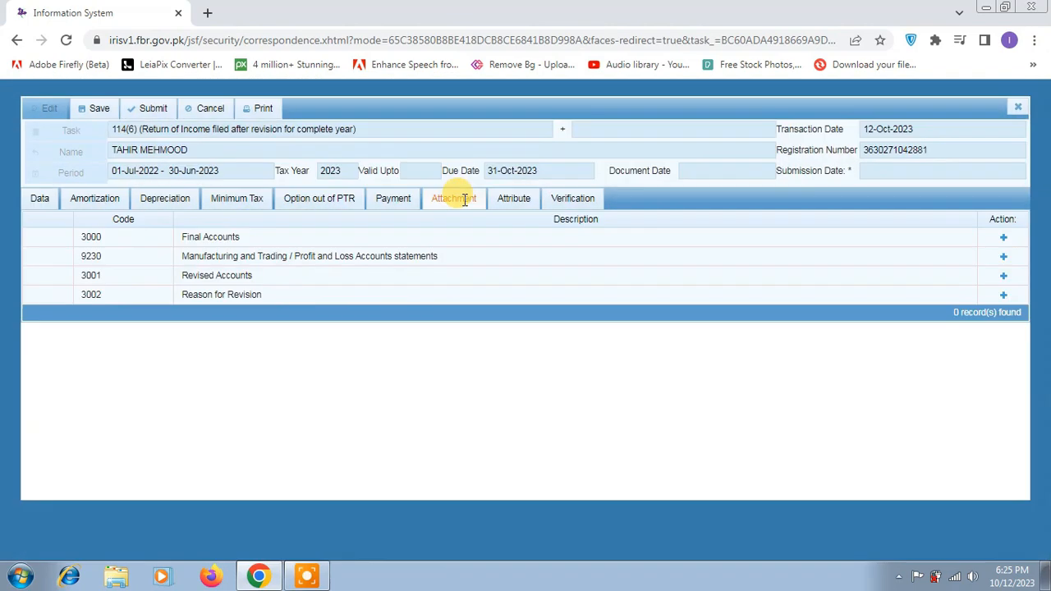
left_click(1003, 295)
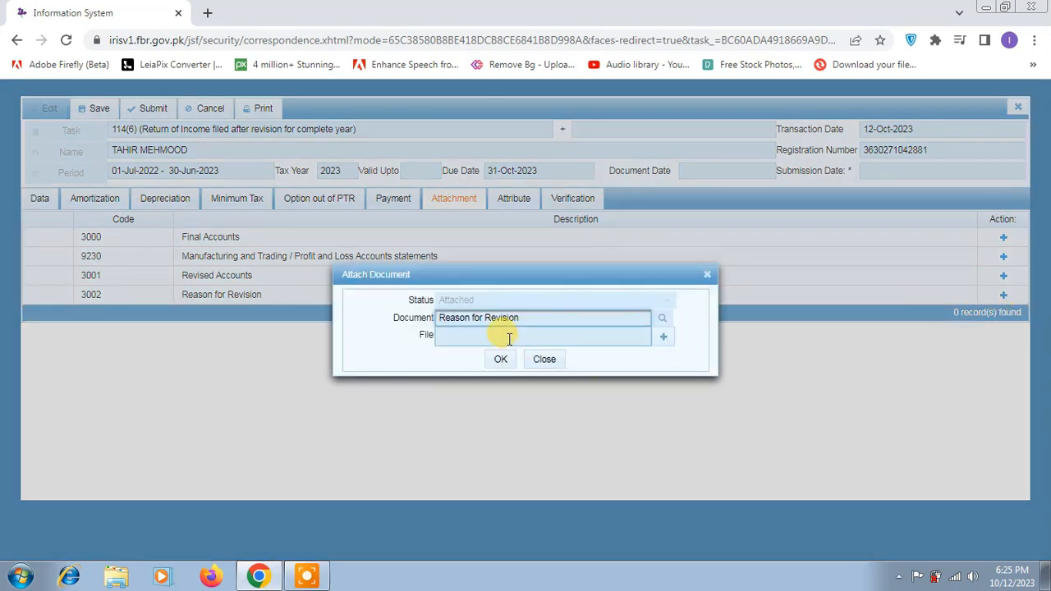
left_click(663, 336)
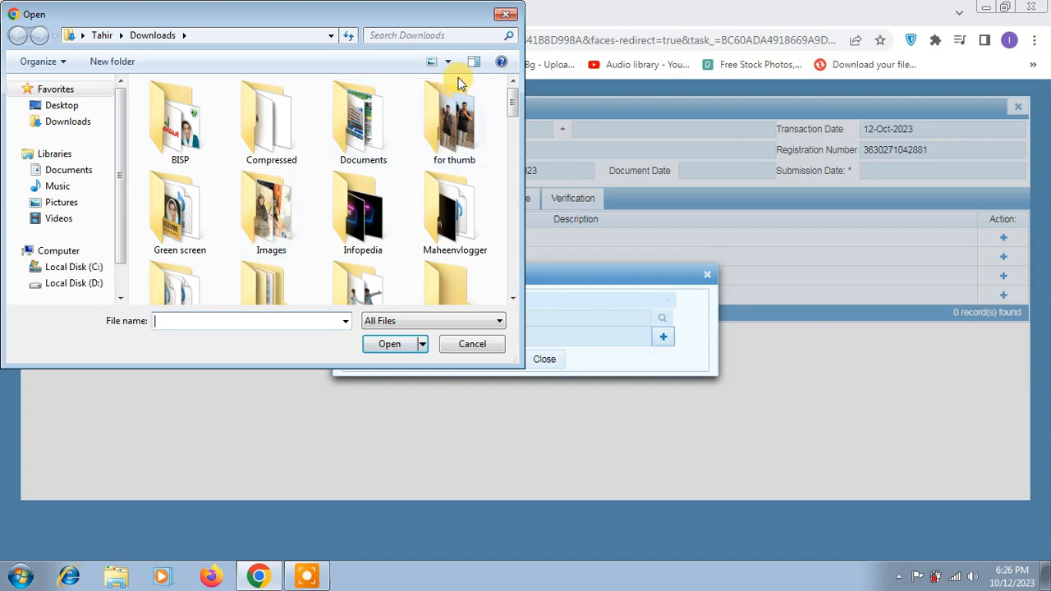
left_click(505, 14)
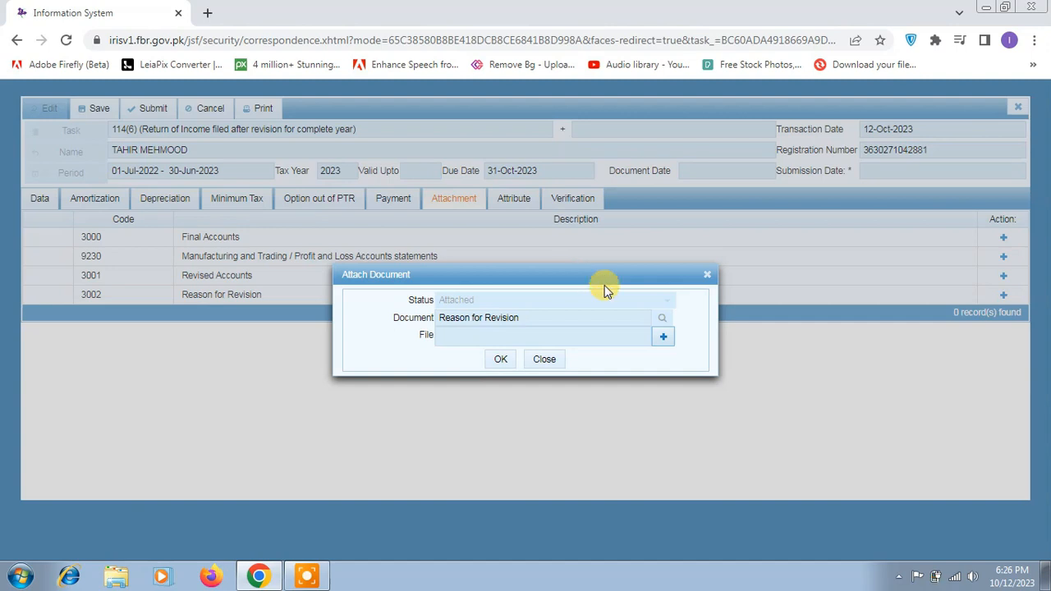
left_click(545, 361)
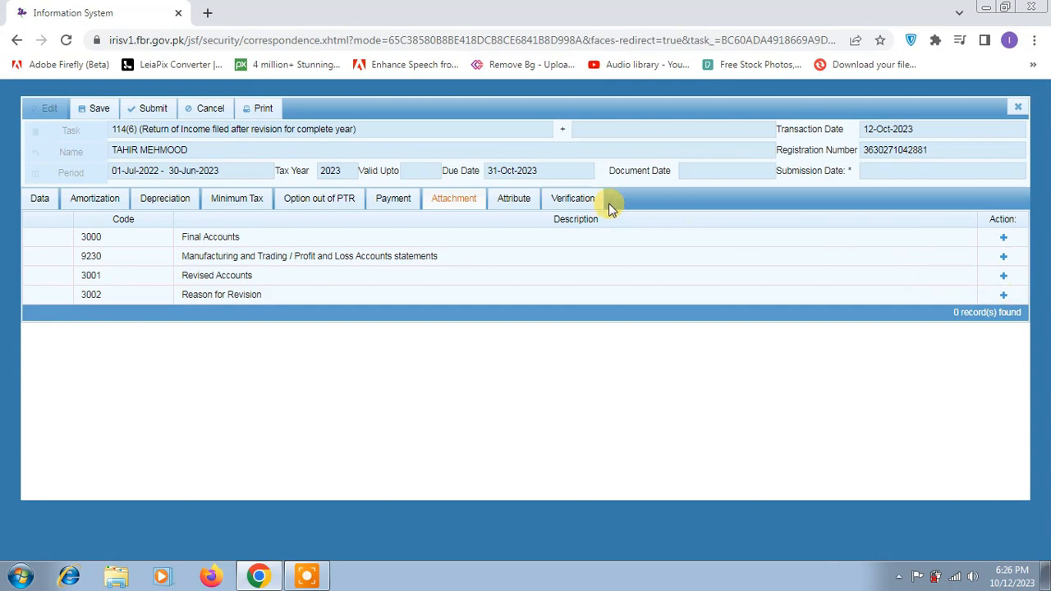
Check the PIN field in the return's Verification section and close the return without saving.
left_click(572, 202)
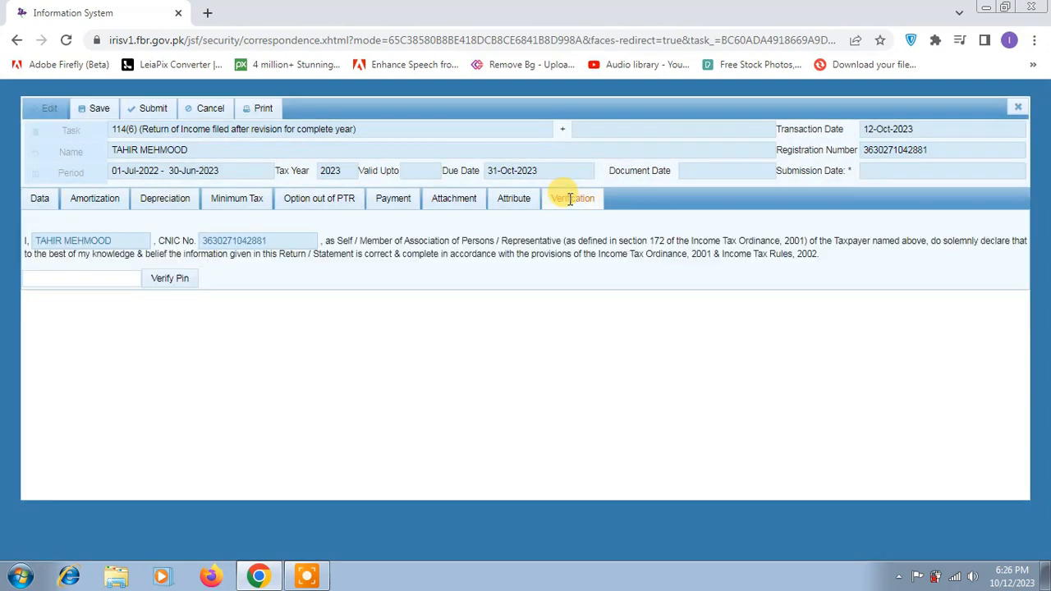
left_click(96, 277)
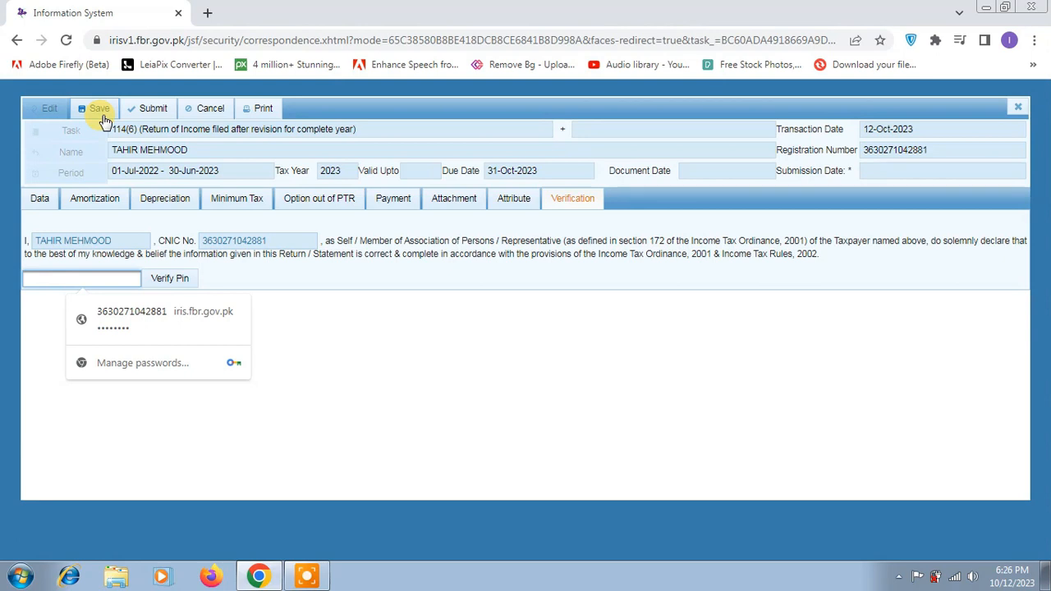
left_click(1018, 107)
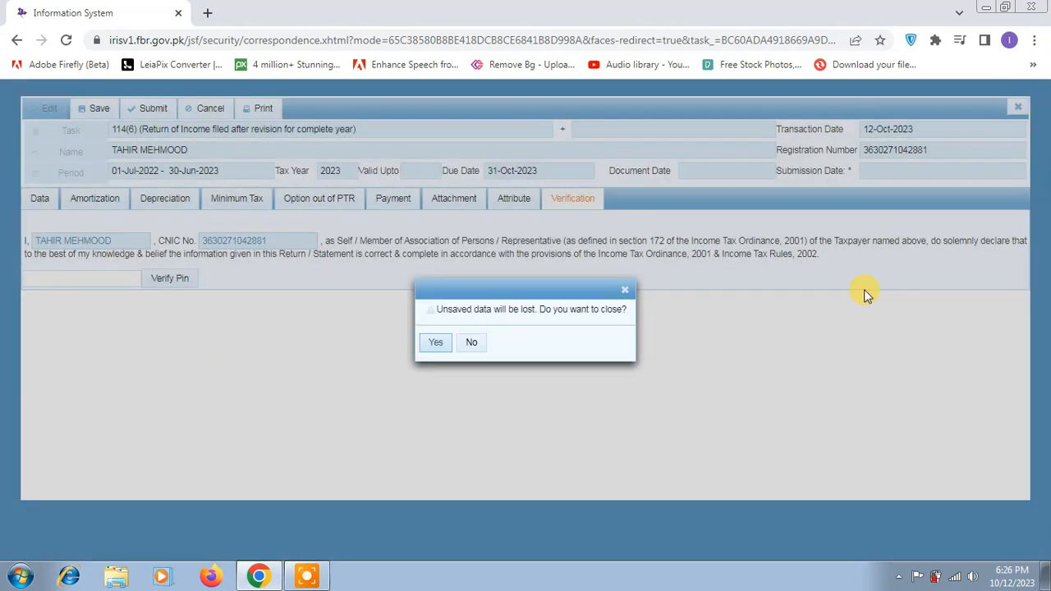
left_click(435, 342)
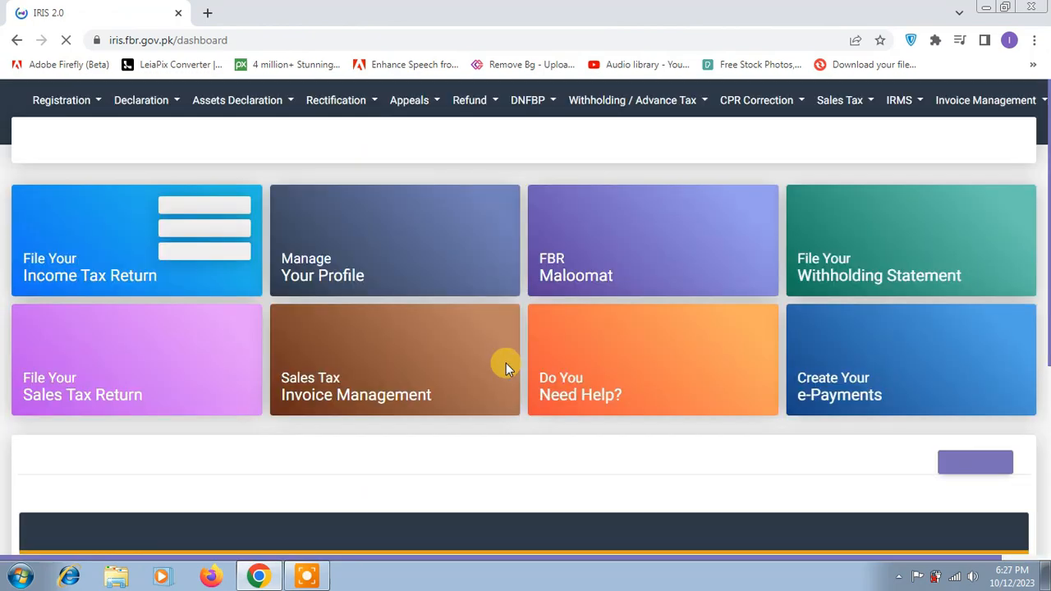
Show the unsubmitted declarations among the dashboard's draft documents.
scroll(511, 362, "down", 5)
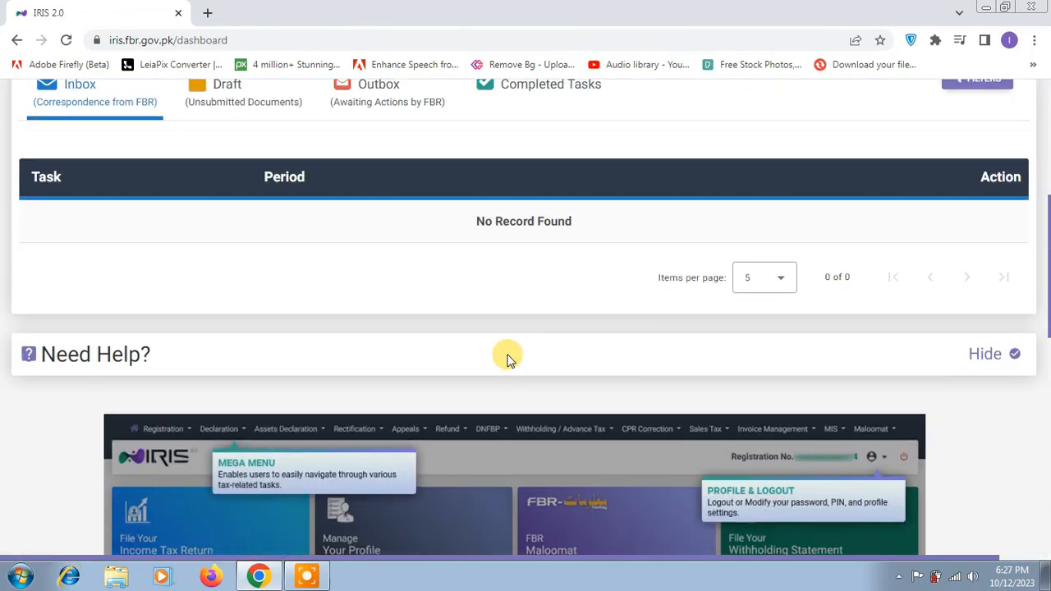
left_click(231, 115)
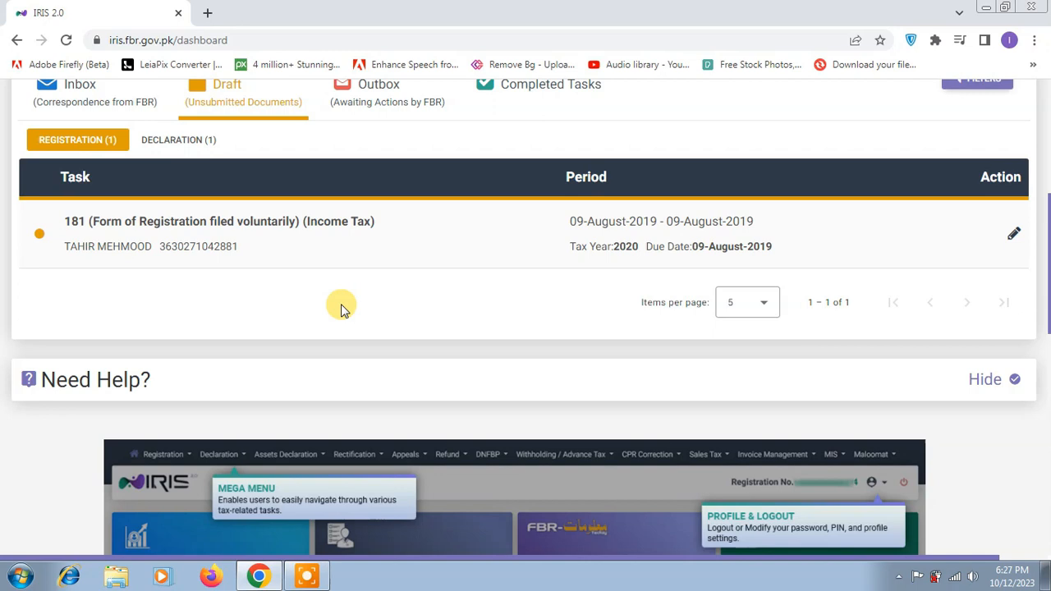
left_click(179, 142)
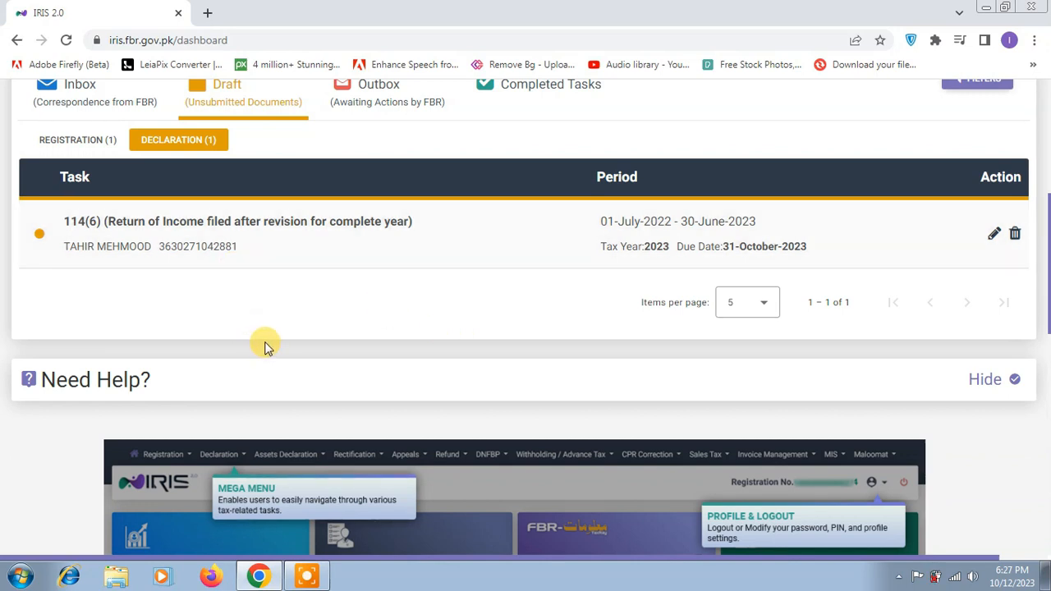
Open a revised 116(3) Wealth Statement for the tax period 01-JUL-2022 - 30-JUN-2023.
scroll(264, 345, "up", 5)
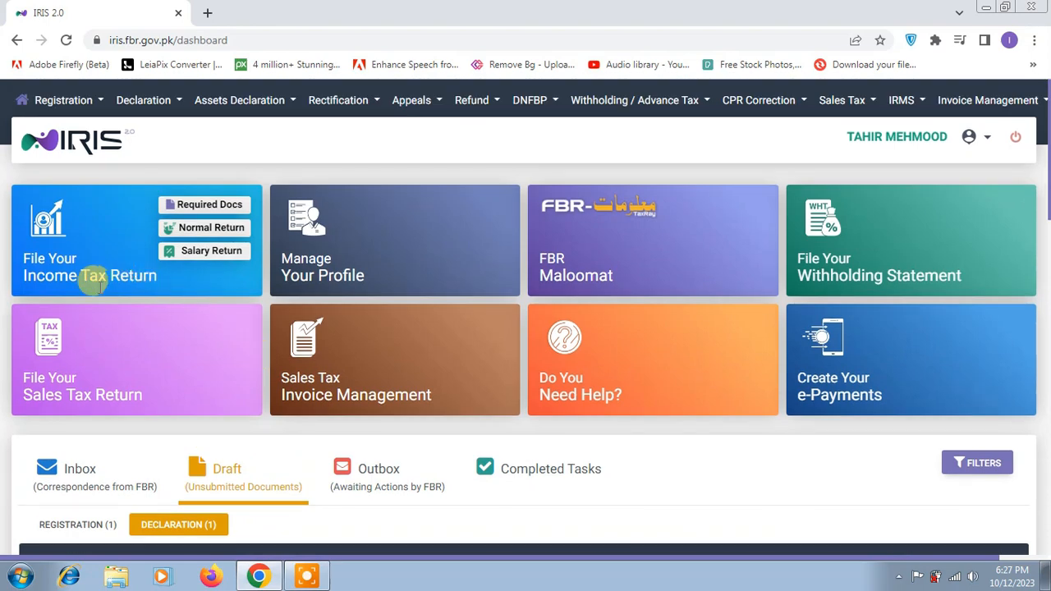
left_click(179, 102)
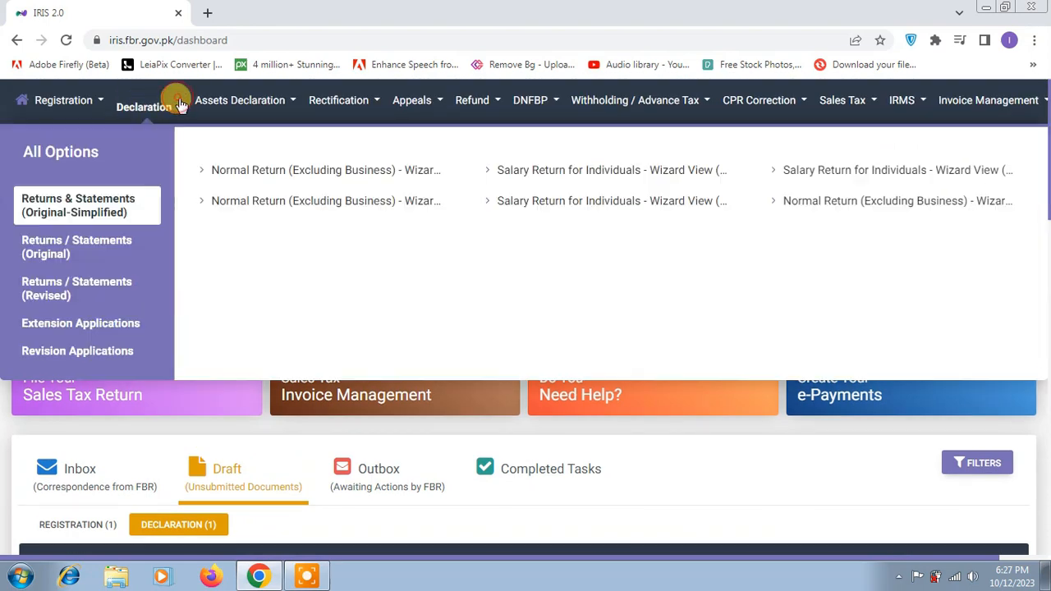
left_click(97, 299)
left_click(286, 234)
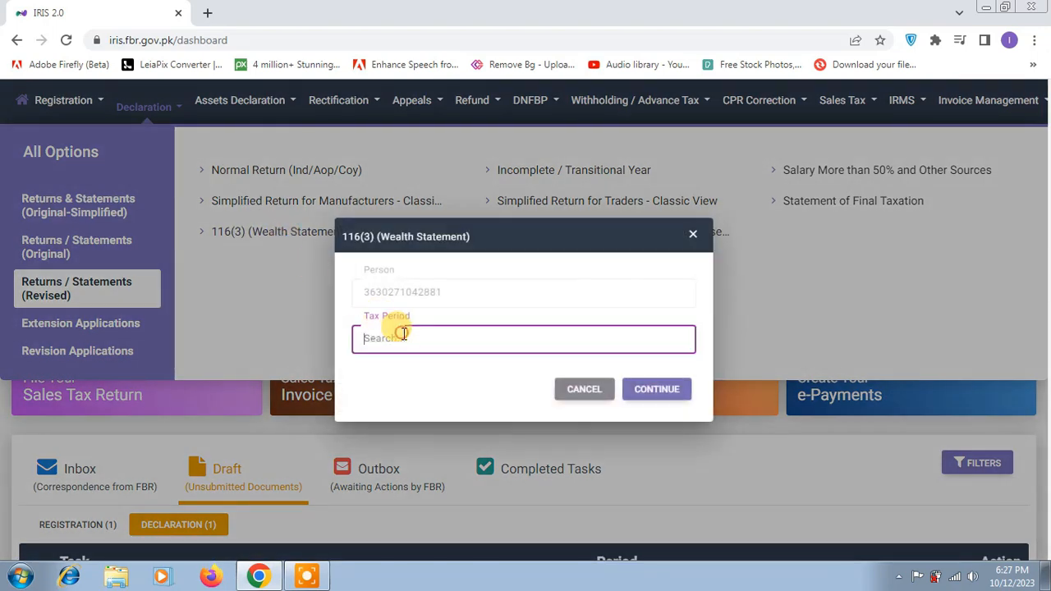
left_click(403, 334)
type("2023")
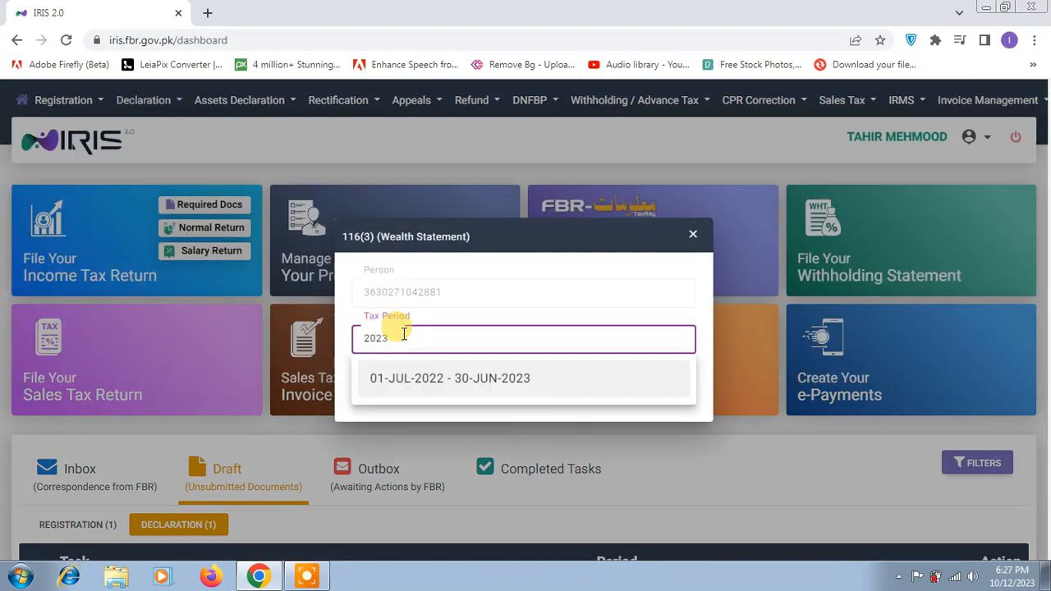
left_click(444, 379)
left_click(657, 389)
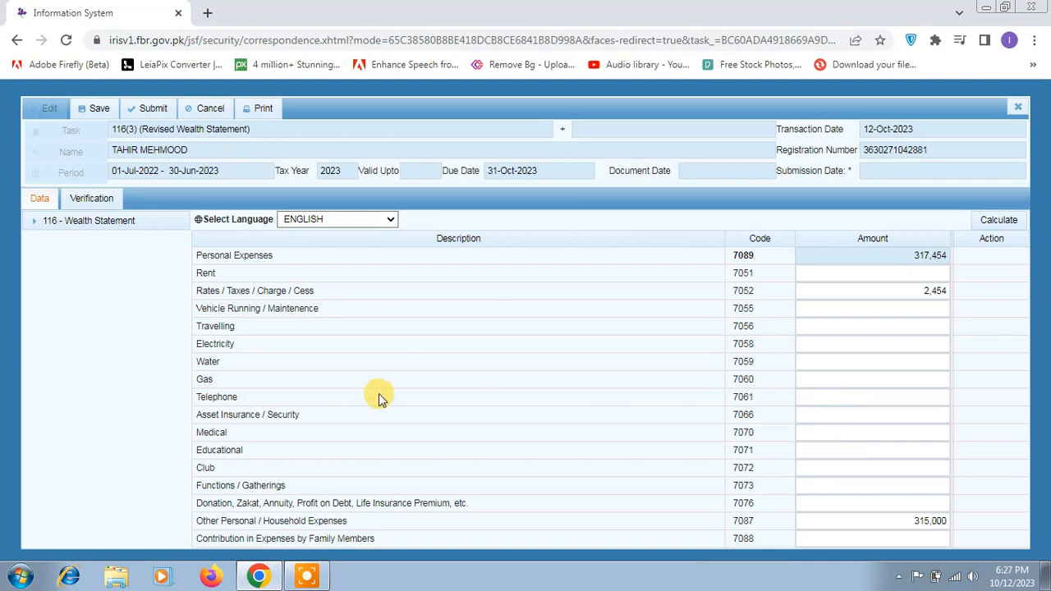
Set Cash (Non-Business) to 100,000 in the wealth statement's Personal Assets / Liabilities and recalculate.
left_click(36, 221)
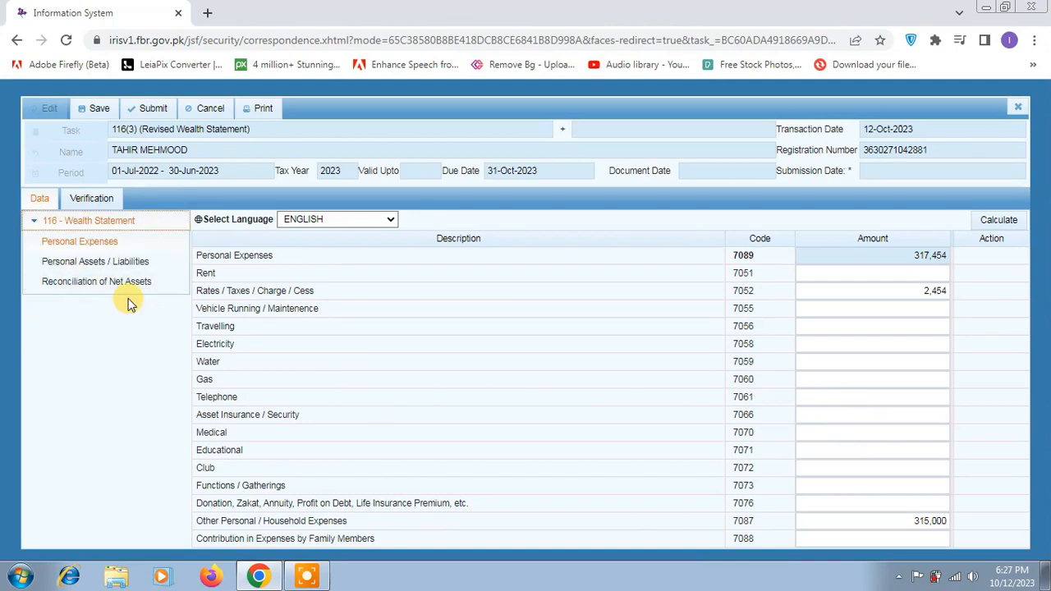
left_click(137, 267)
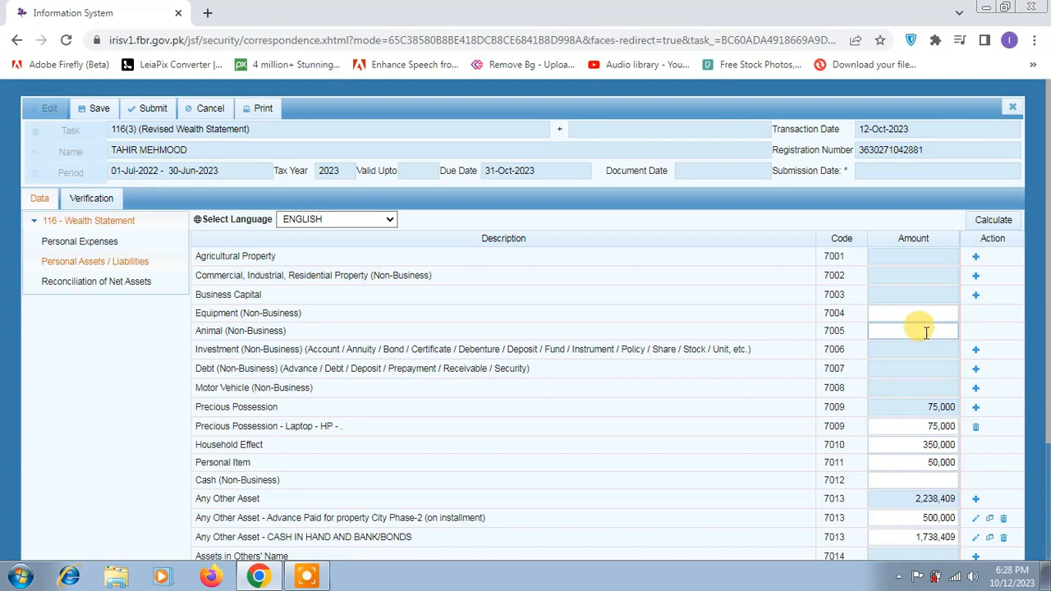
left_click(926, 480)
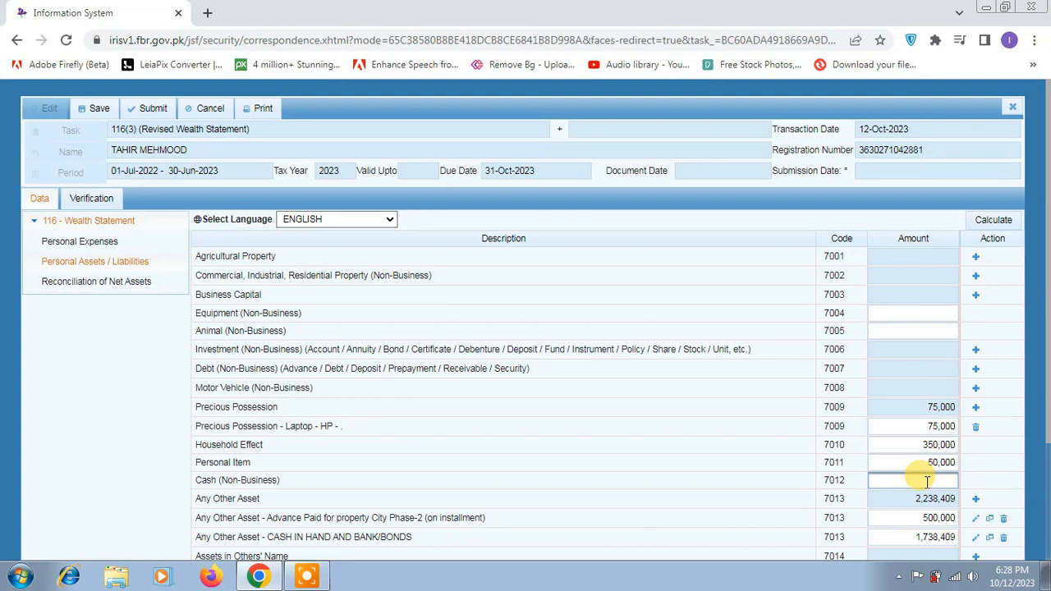
type("100000")
left_click(995, 221)
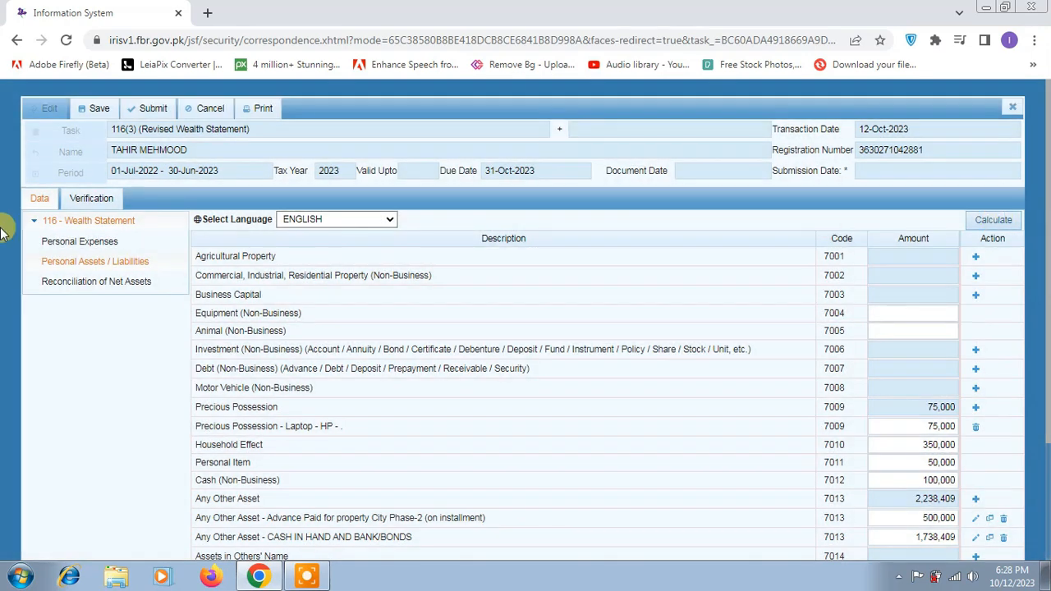
Review the Reconciliation of Net Assets entries and close the wealth statement without saving.
left_click(53, 284)
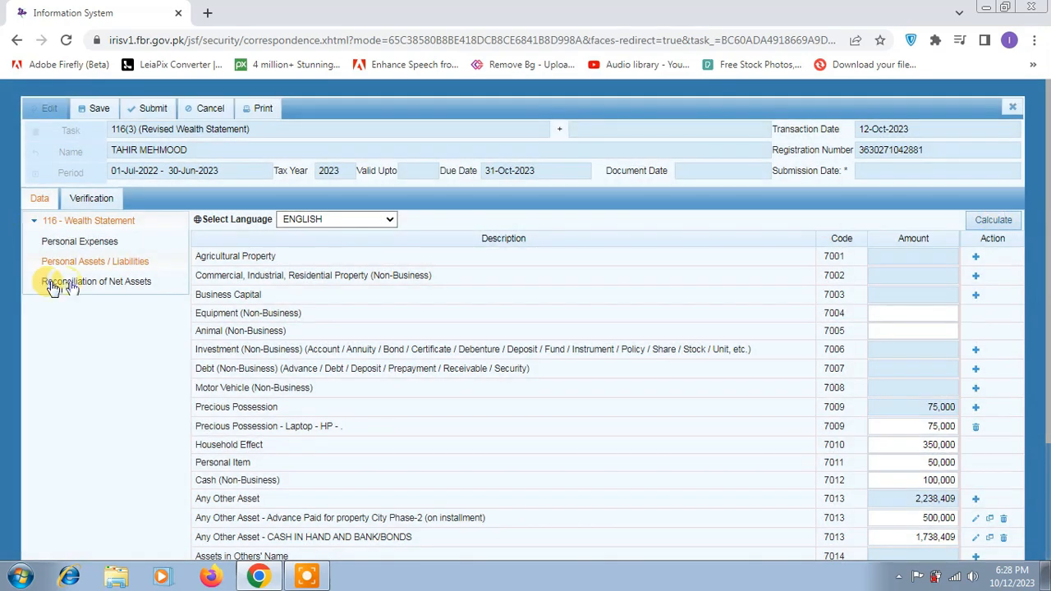
scroll(663, 443, "down", 1)
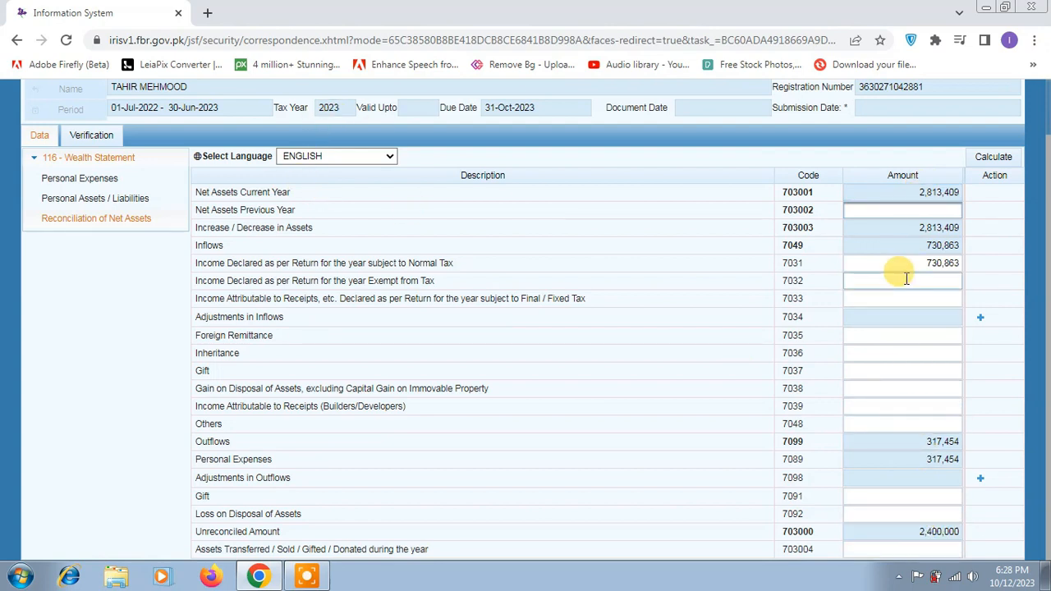
scroll(720, 399, "up", 1)
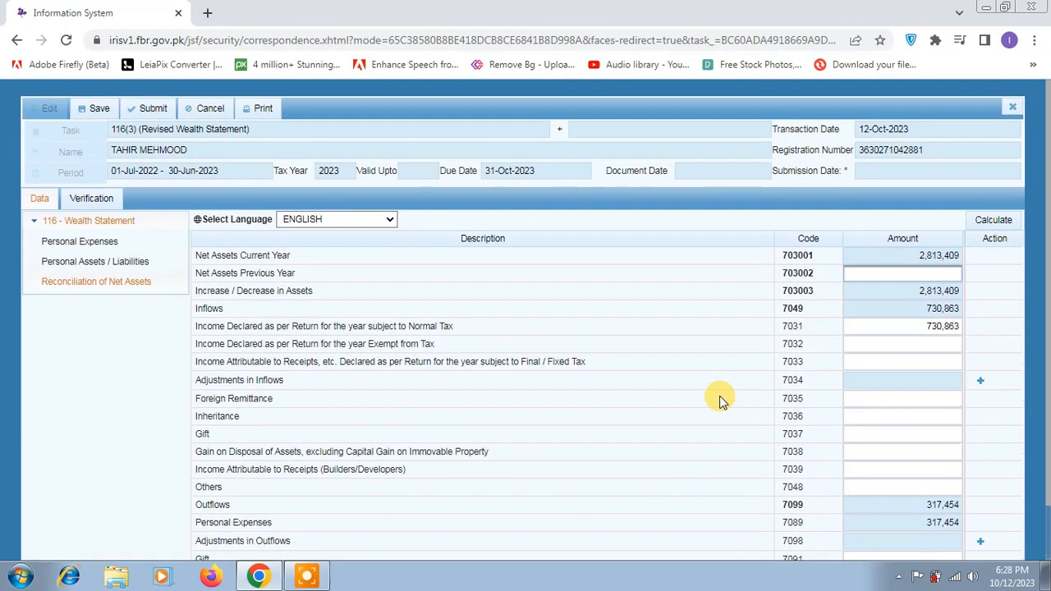
left_click(1013, 112)
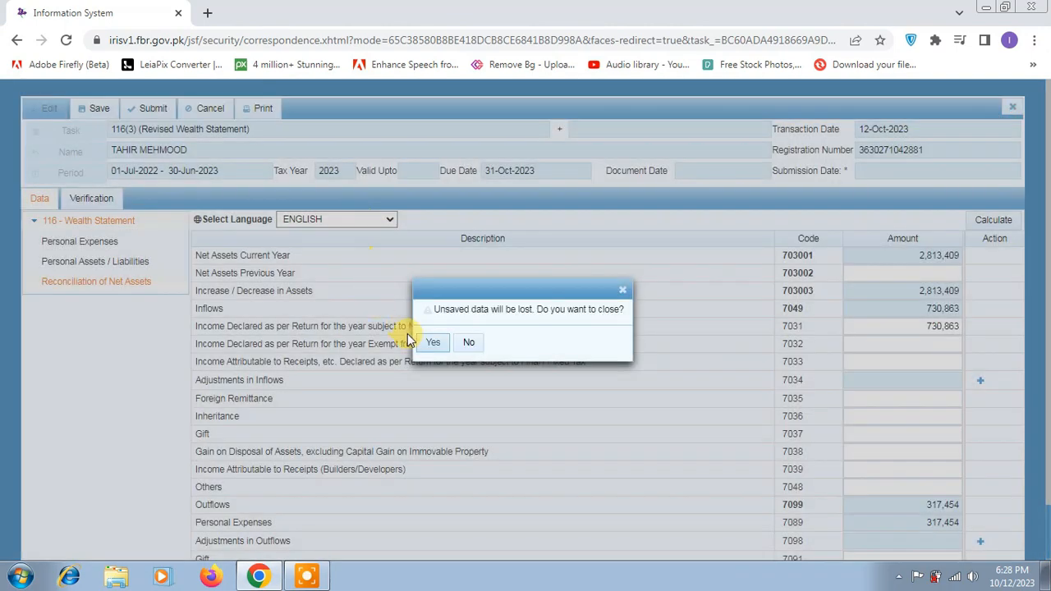
left_click(433, 342)
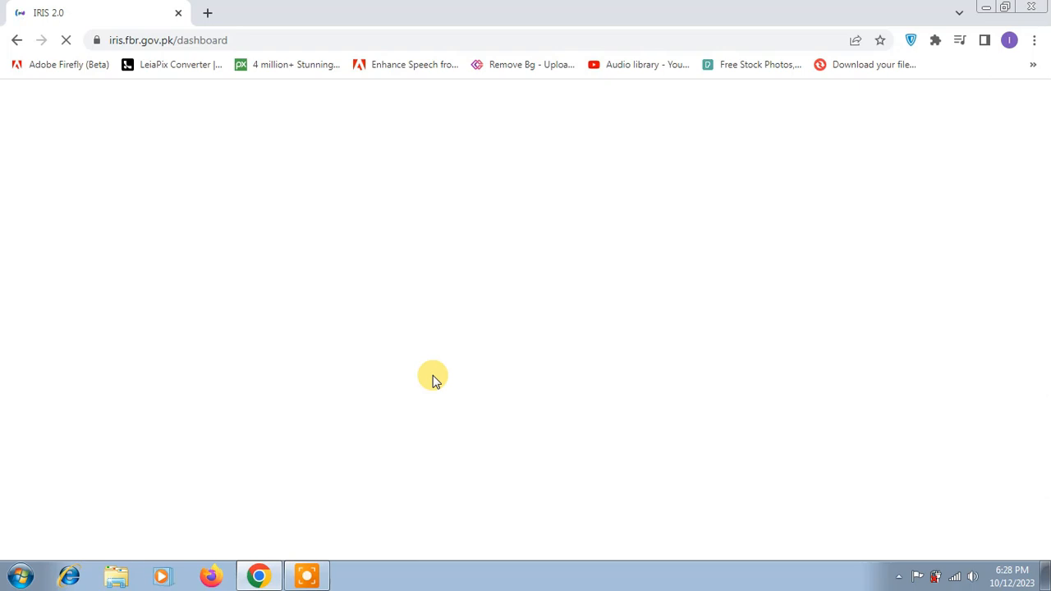